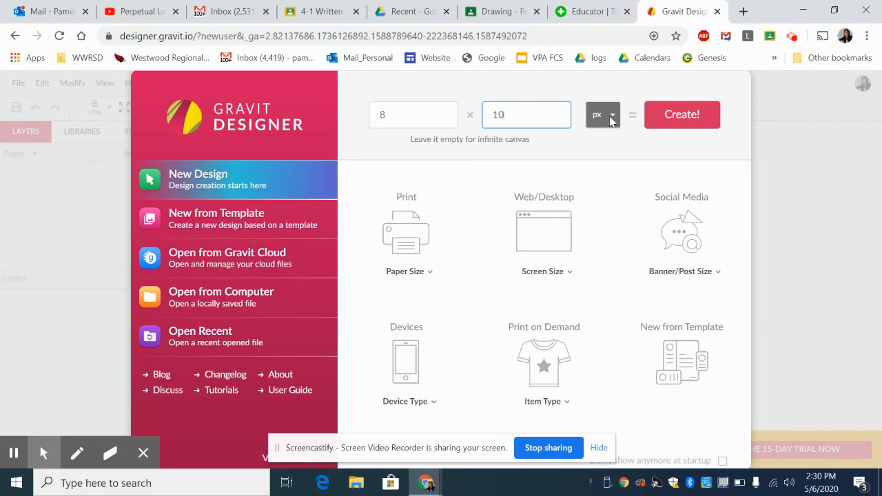
# Step: Set the canvas unit to inches and create the new 8 × 10 in design
pyautogui.click(610, 115)
pyautogui.click(608, 169)
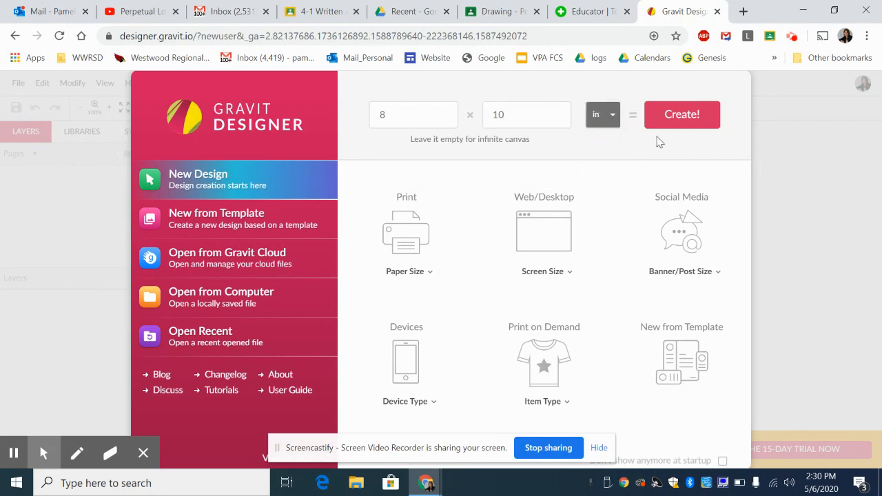
pyautogui.click(686, 121)
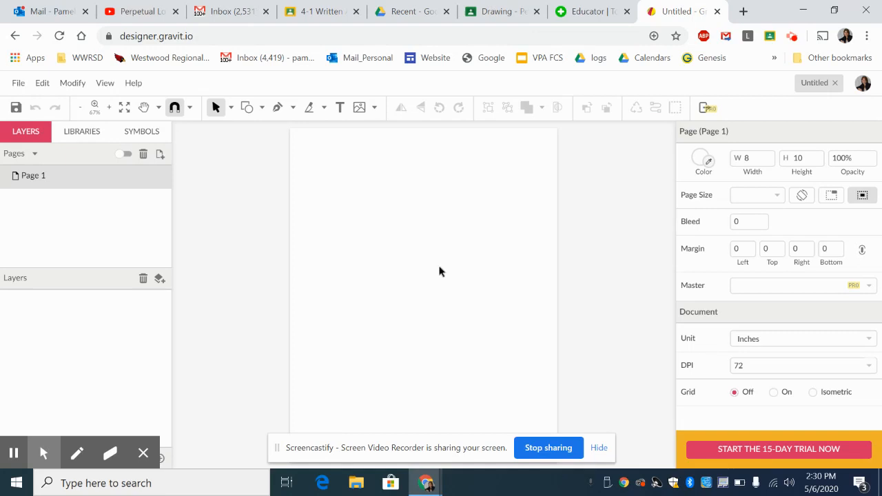
pyautogui.click(339, 107)
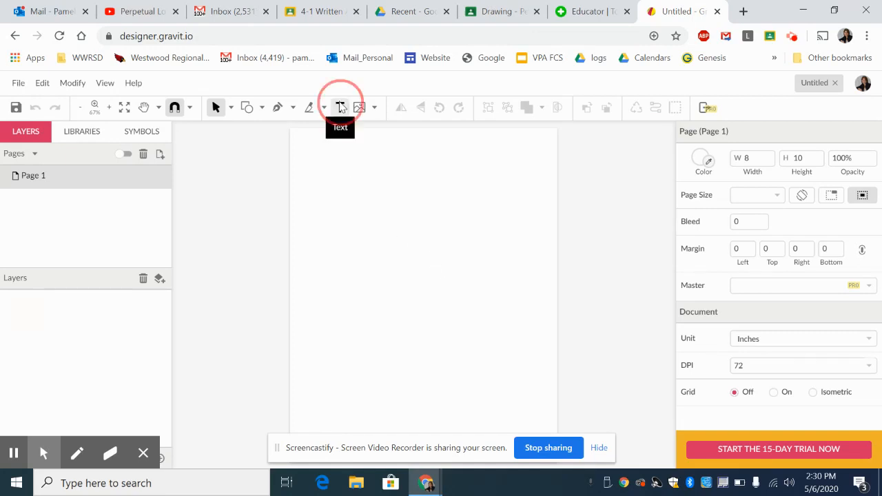
pyautogui.click(326, 203)
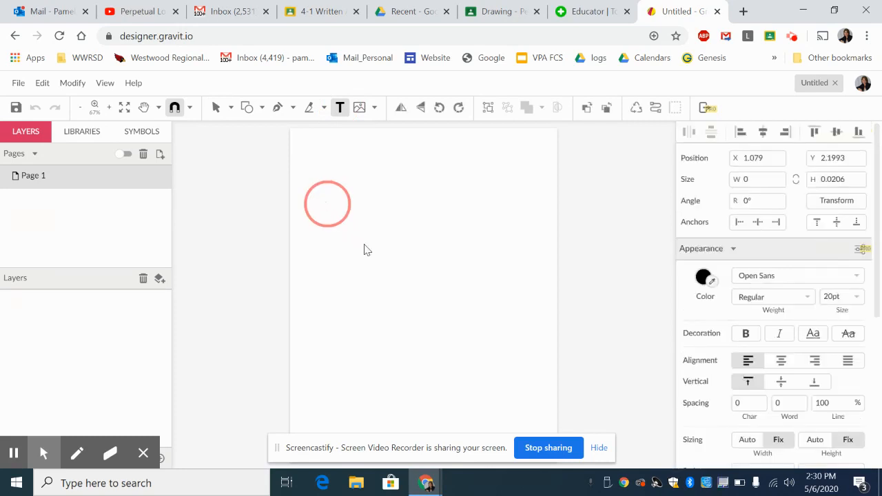
pyautogui.moveTo(326, 203); pyautogui.dragTo(365, 250)
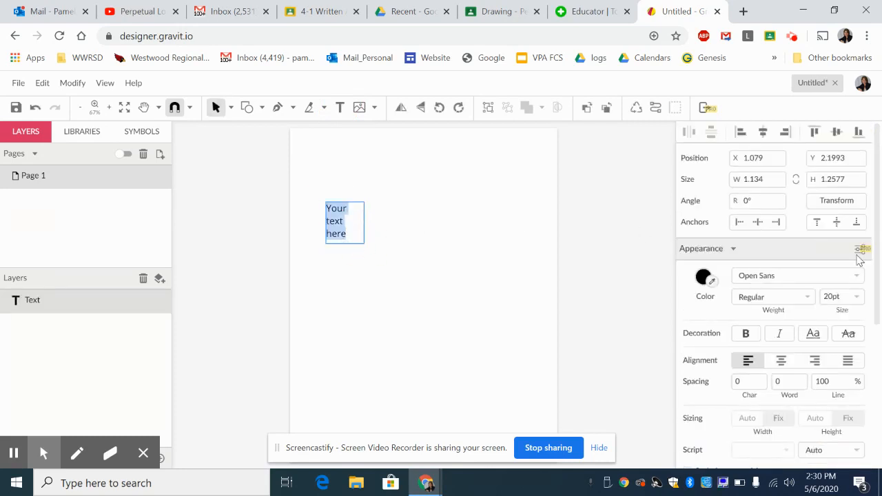
pyautogui.click(849, 297)
pyautogui.click(832, 296)
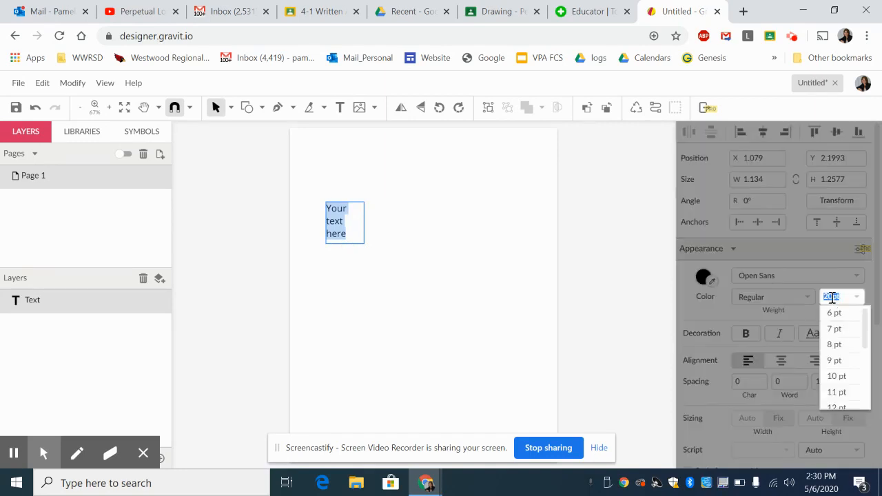
pyautogui.press('BackSpace')
pyautogui.write('90')
pyautogui.press('Return')
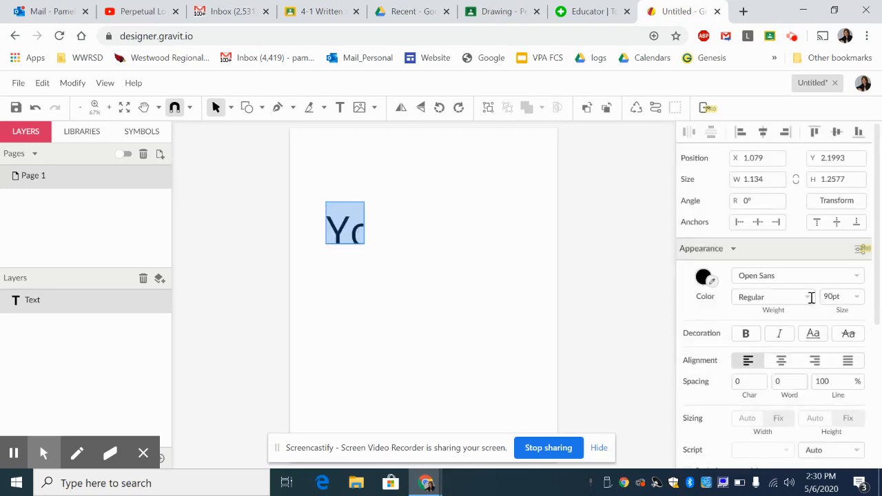
pyautogui.click(336, 232)
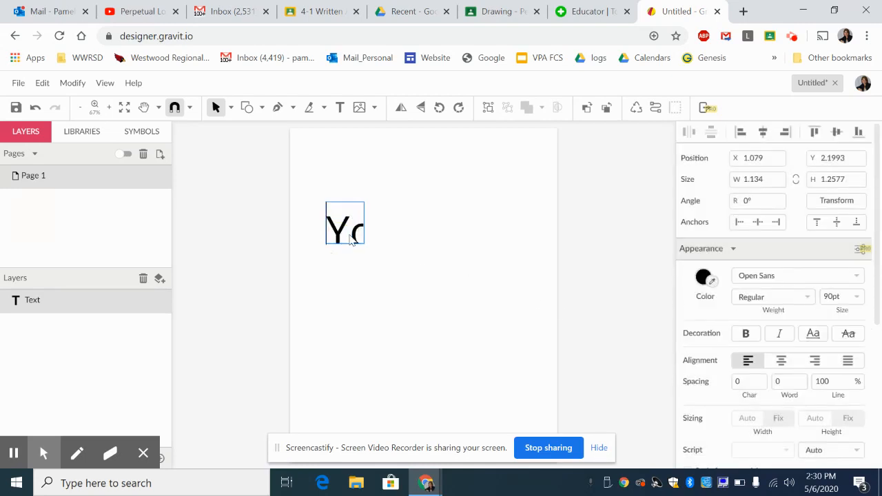
pyautogui.doubleClick(358, 236)
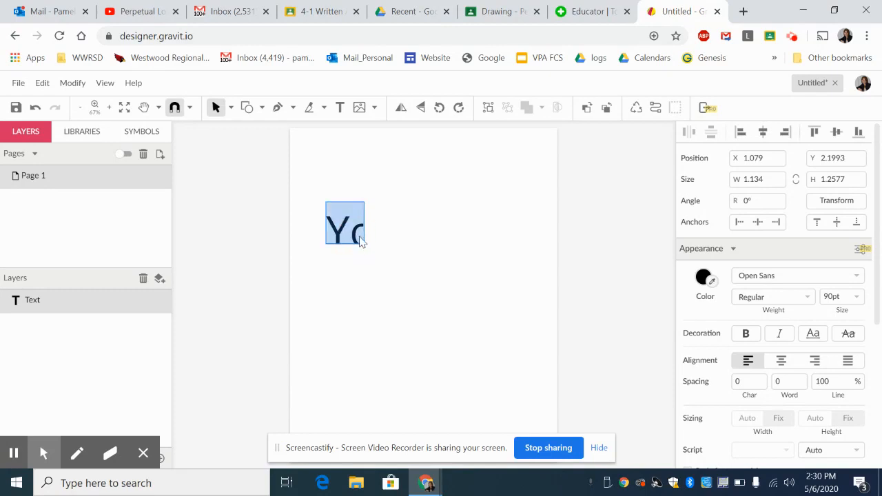
pyautogui.press('BackSpace')
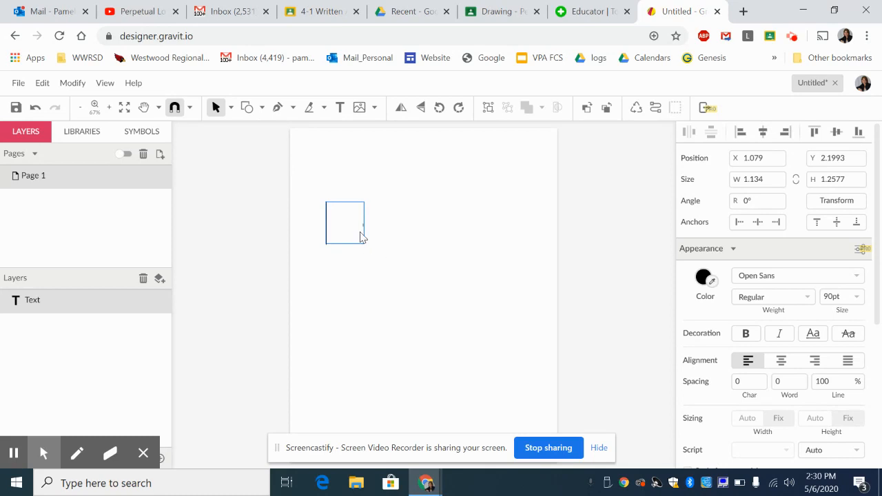
pyautogui.click(372, 235)
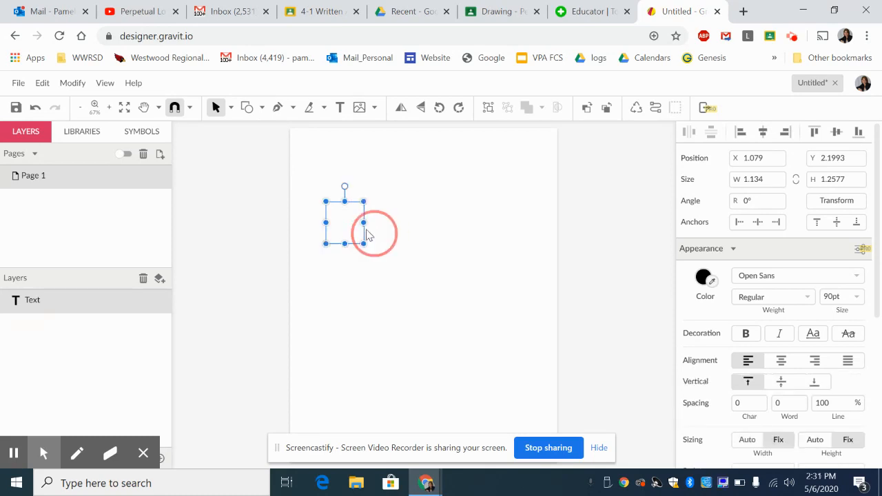
pyautogui.press('Delete')
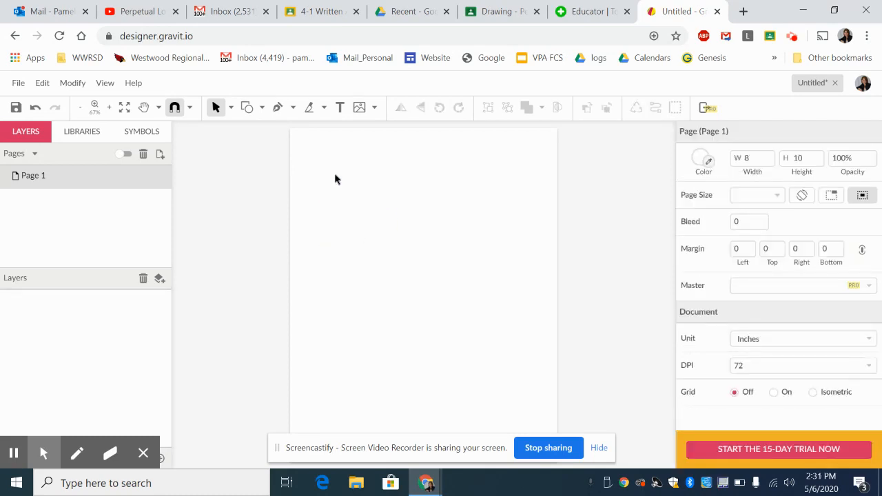
# Step: Set the Text tool's font size to 90 pt and draw a text frame about 1.2 × 1.6 in on the page's upper half
pyautogui.click(340, 107)
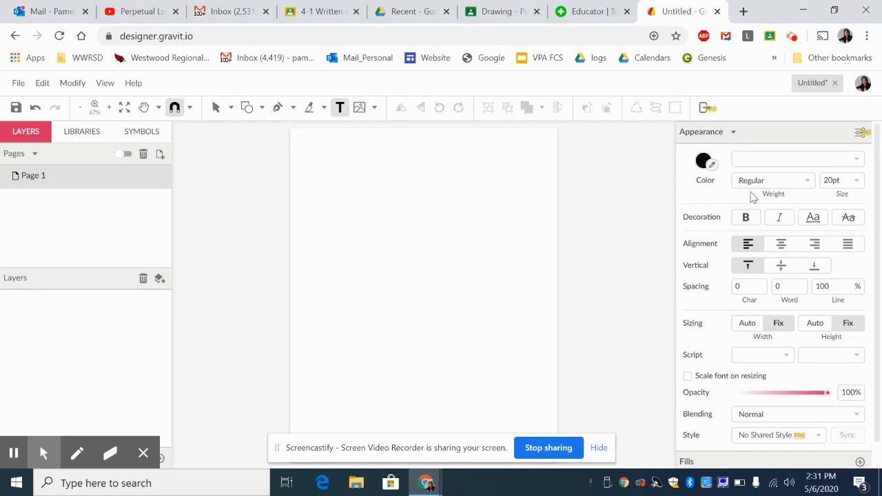
pyautogui.click(849, 179)
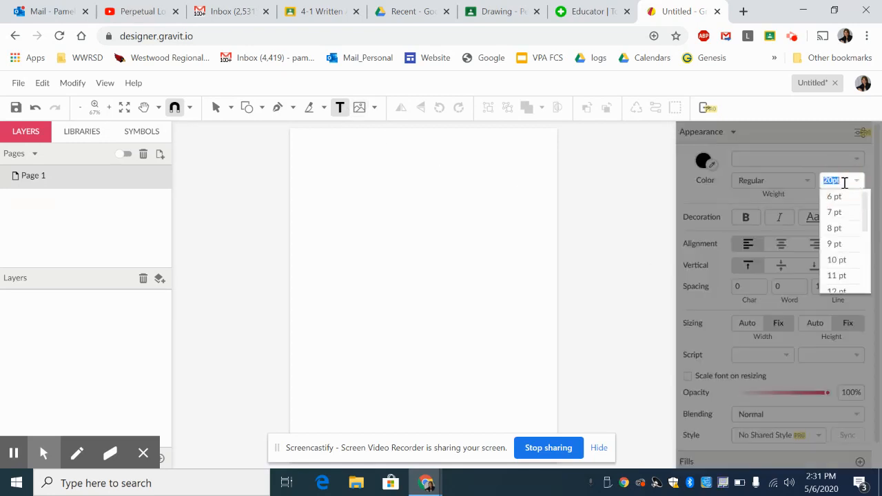
pyautogui.moveTo(865, 215); pyautogui.dragTo(859, 331)
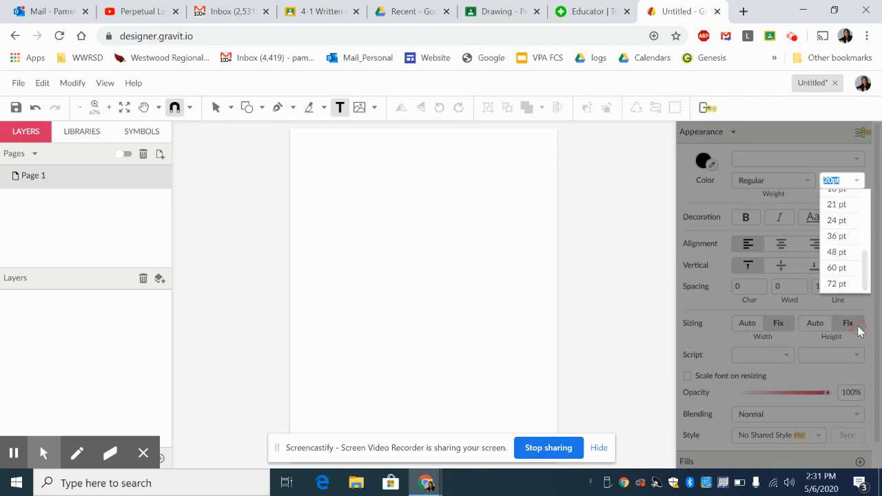
pyautogui.click(831, 179)
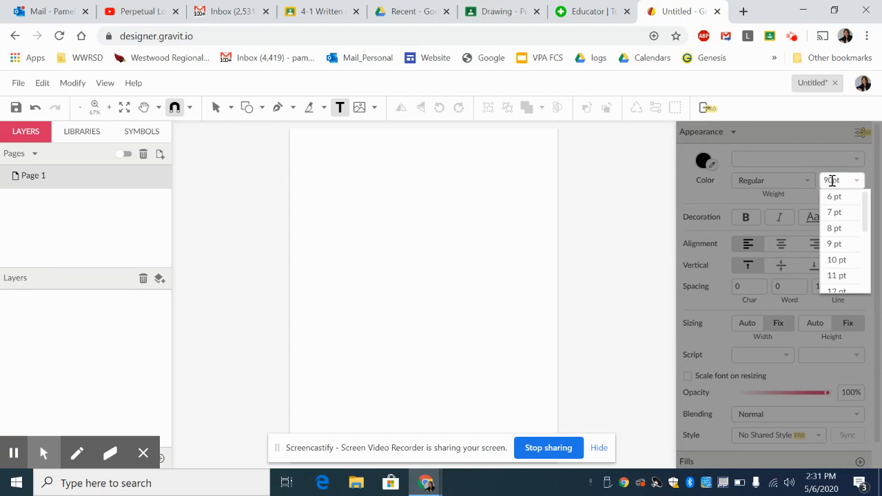
pyautogui.press('Return')
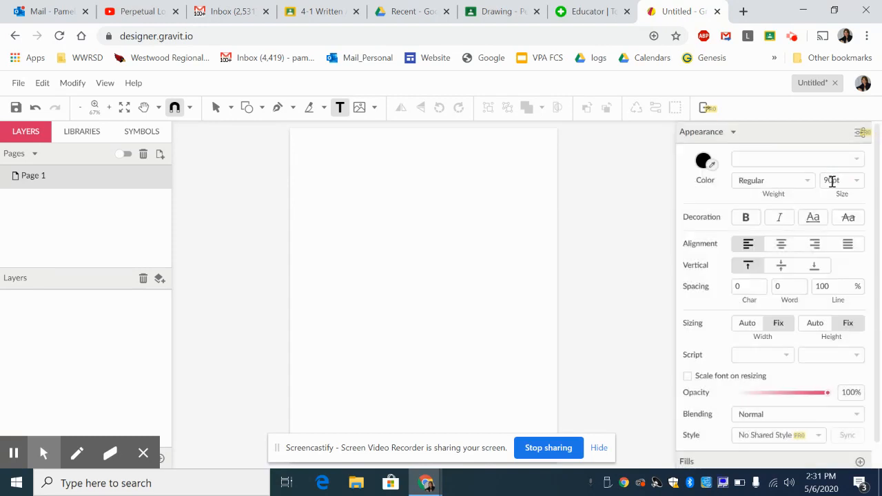
pyautogui.click(336, 194)
pyautogui.moveTo(337, 195); pyautogui.dragTo(377, 248)
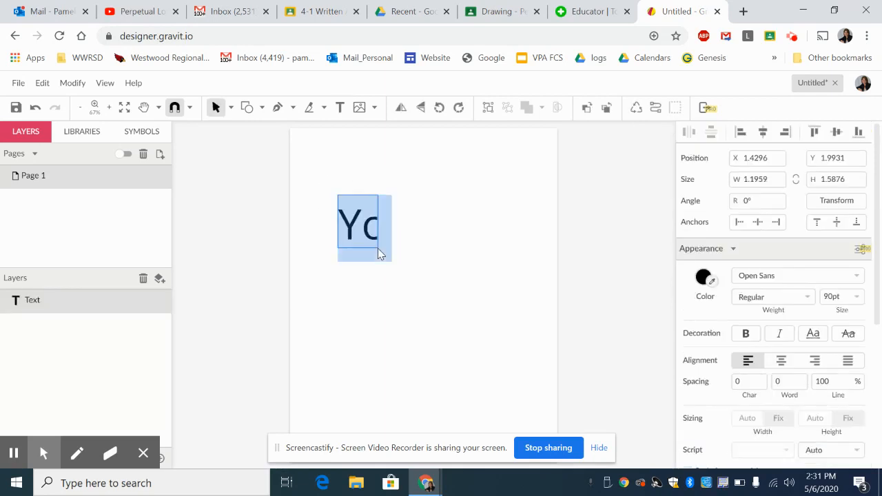
# Step: Delete the first letter of the placeholder text and leave text editing
pyautogui.click(363, 230)
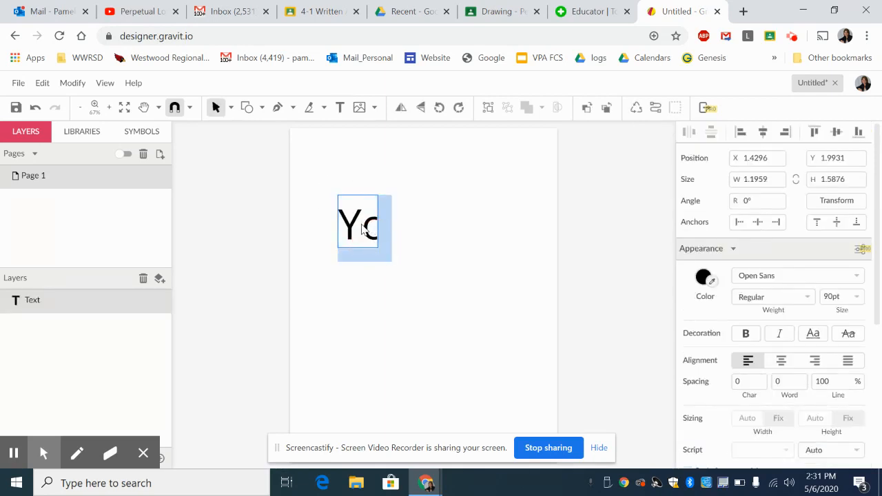
pyautogui.press('BackSpace')
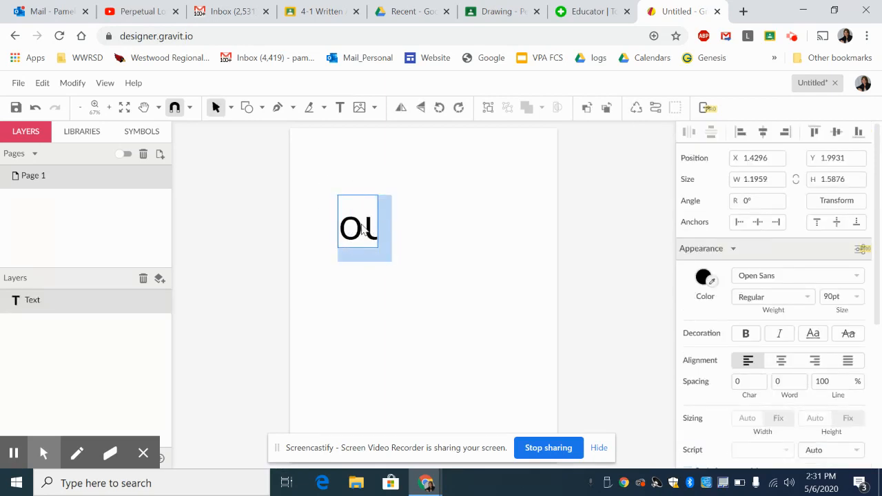
pyautogui.click(363, 229)
pyautogui.press('Escape')
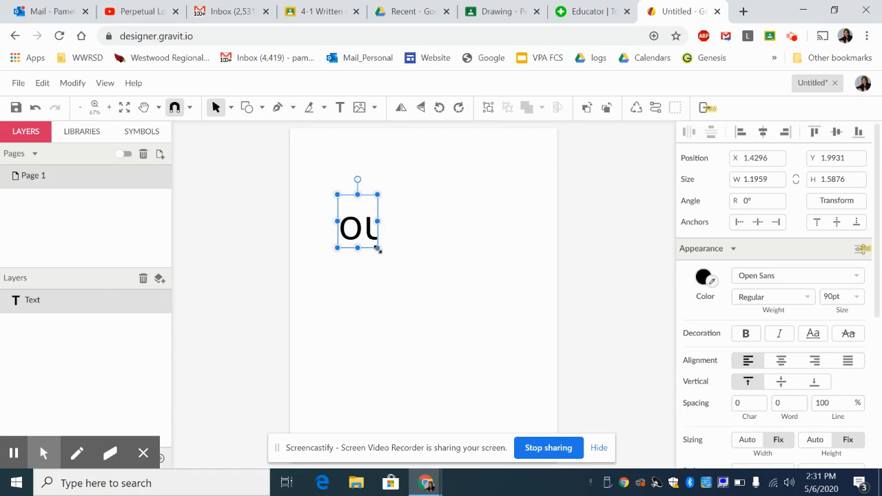
# Step: Move the text frame slightly down and enlarge it to about 6.4 × 5.7 in
pyautogui.moveTo(377, 248); pyautogui.dragTo(477, 329)
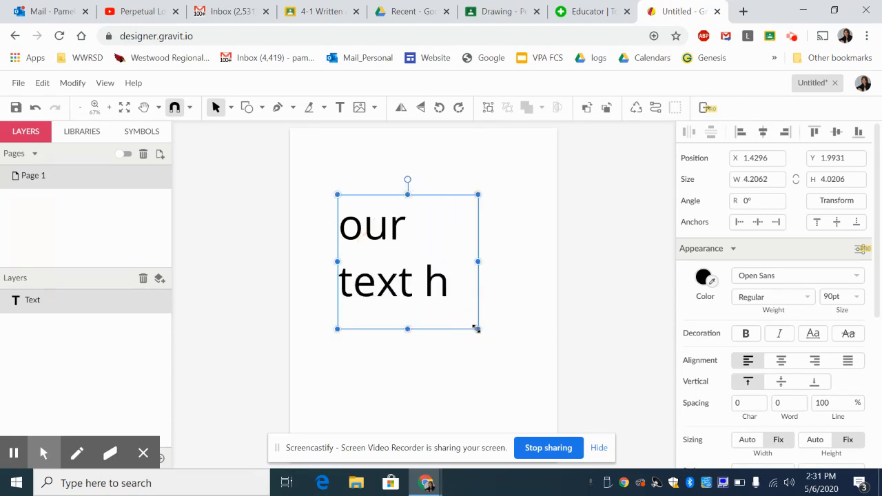
pyautogui.moveTo(458, 290); pyautogui.dragTo(470, 314)
pyautogui.moveTo(490, 354); pyautogui.dragTo(564, 410)
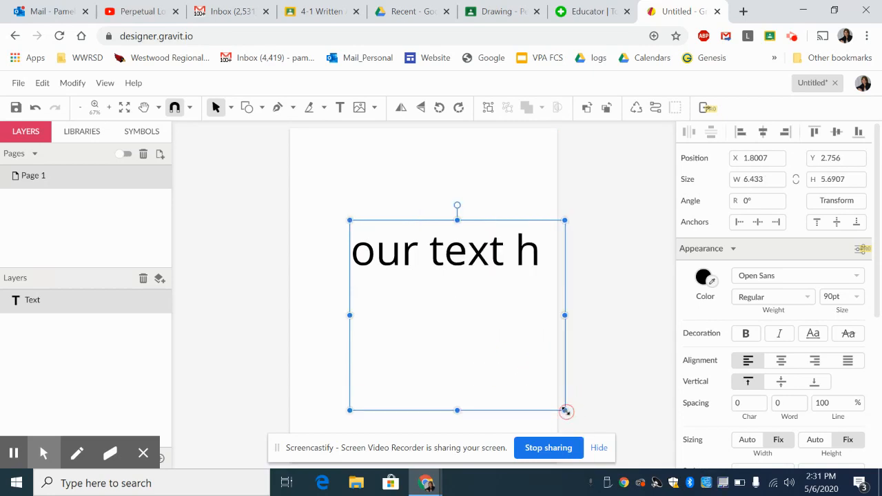
# Step: Clear all the remaining placeholder text from the enlarged text frame
pyautogui.doubleClick(546, 257)
pyautogui.press('BackSpace')
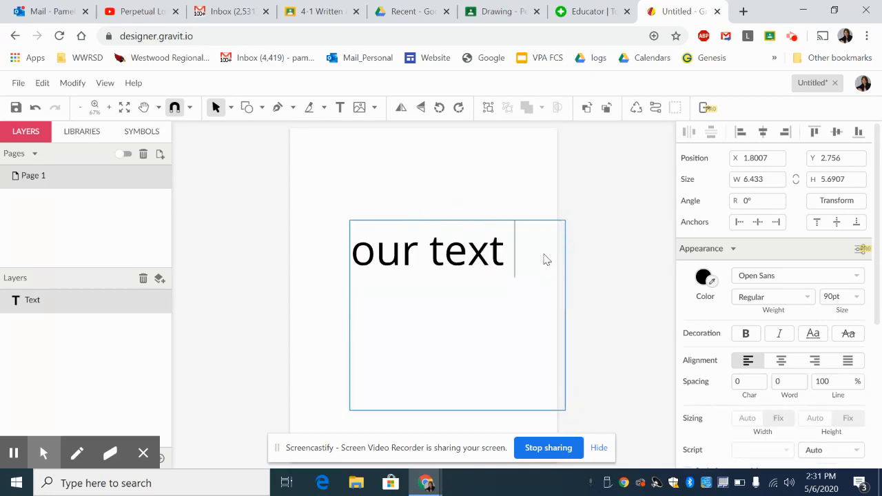
pyautogui.press('BackSpace')
pyautogui.press('BackSpace')
pyautogui.press('BackSpace')
pyautogui.press('BackSpace')
pyautogui.press('BackSpace')
pyautogui.press('BackSpace')
pyautogui.press('BackSpace')
pyautogui.press('BackSpace')
pyautogui.press('BackSpace')
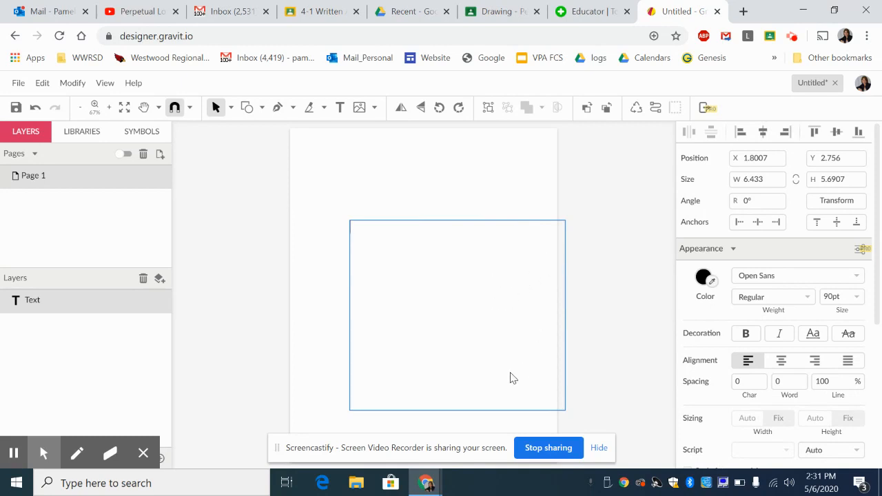
# Step: Enter the capital letter M in the empty text frame
pyautogui.click(562, 414)
pyautogui.click(453, 230)
pyautogui.write('M')
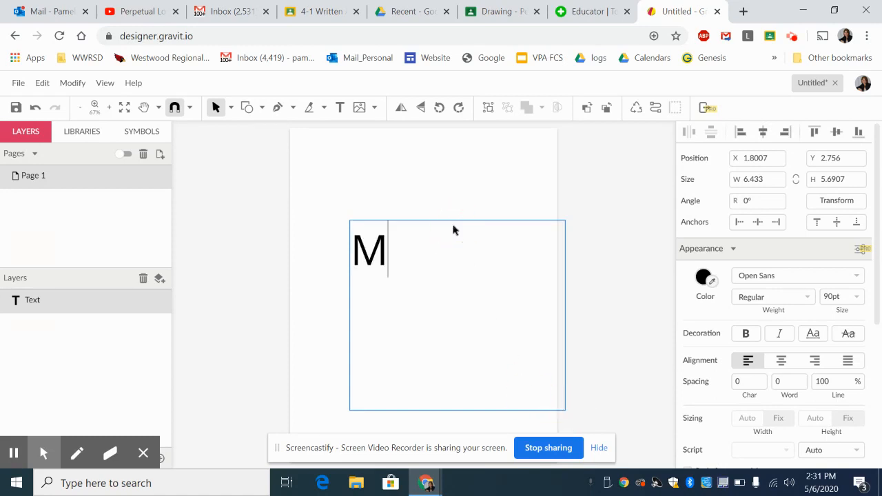
pyautogui.click(502, 410)
pyautogui.press('BackSpace')
pyautogui.write('M')
# Step: Change the font of the letter M to Oleo Script Swash Caps
pyautogui.moveTo(459, 269)
pyautogui.mouseDown()
pyautogui.moveTo(414, 235)
pyautogui.moveTo(443, 270)
pyautogui.mouseUp()
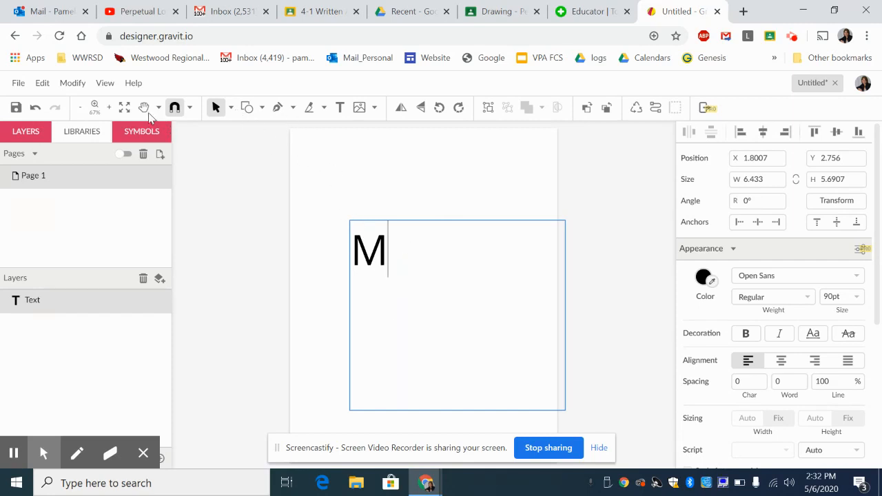
pyautogui.moveTo(434, 284); pyautogui.dragTo(384, 266)
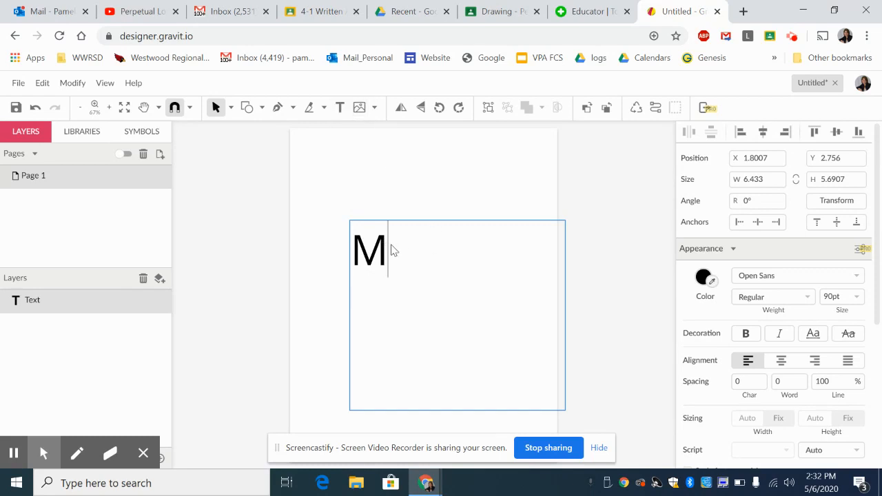
pyautogui.moveTo(394, 250); pyautogui.dragTo(351, 252)
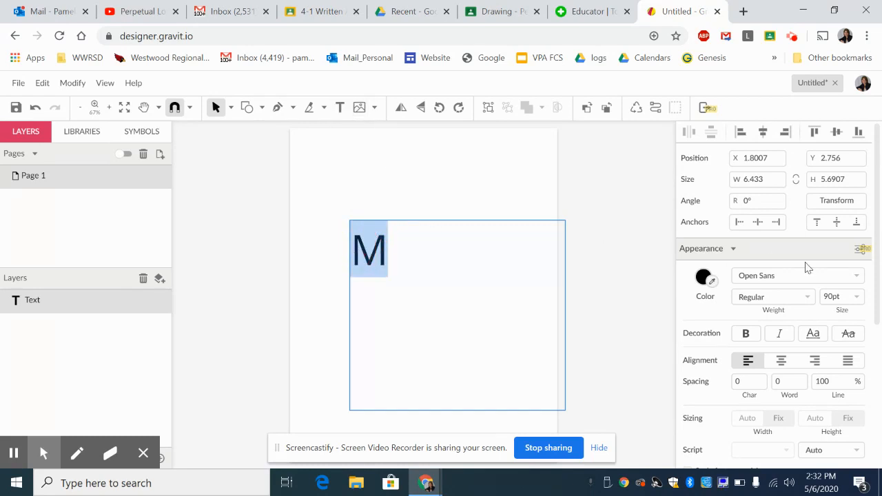
pyautogui.click(781, 275)
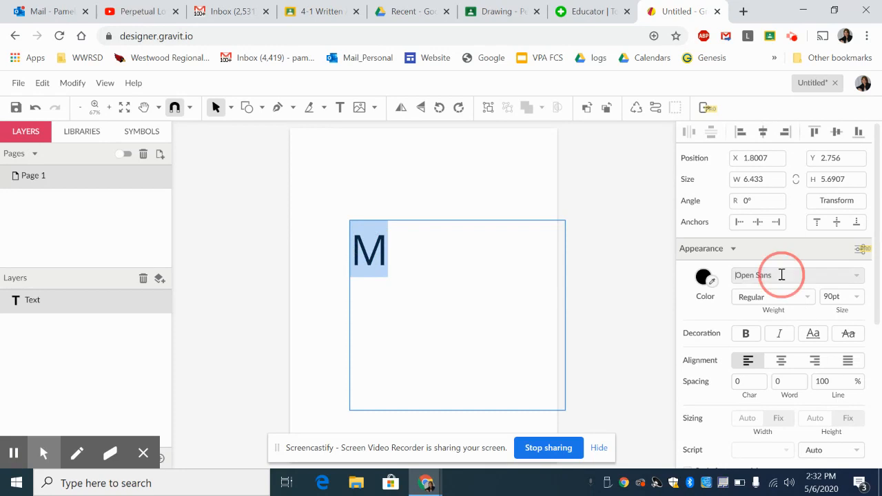
pyautogui.click(860, 277)
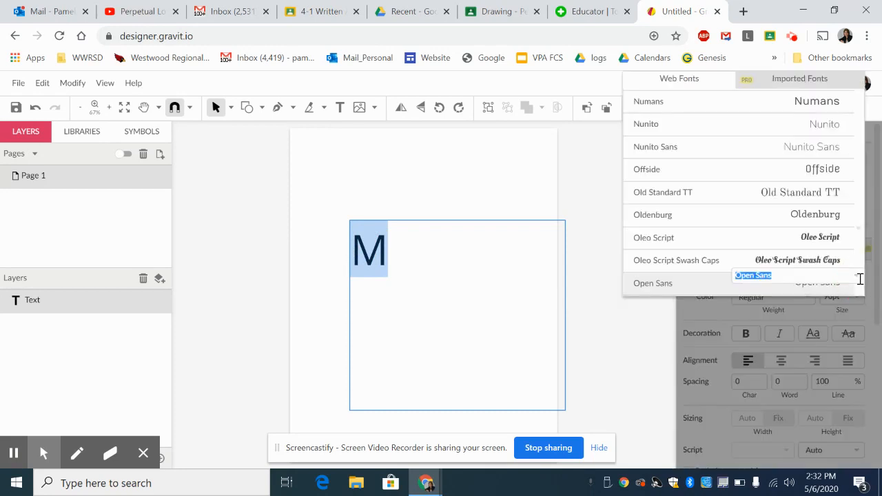
pyautogui.click(820, 265)
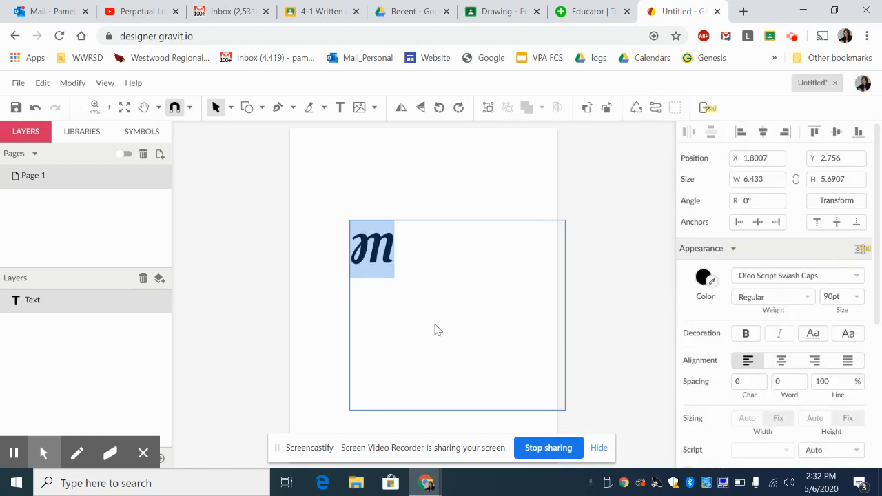
# Step: Recolor the letter M with the dark red preset color
pyautogui.click(702, 279)
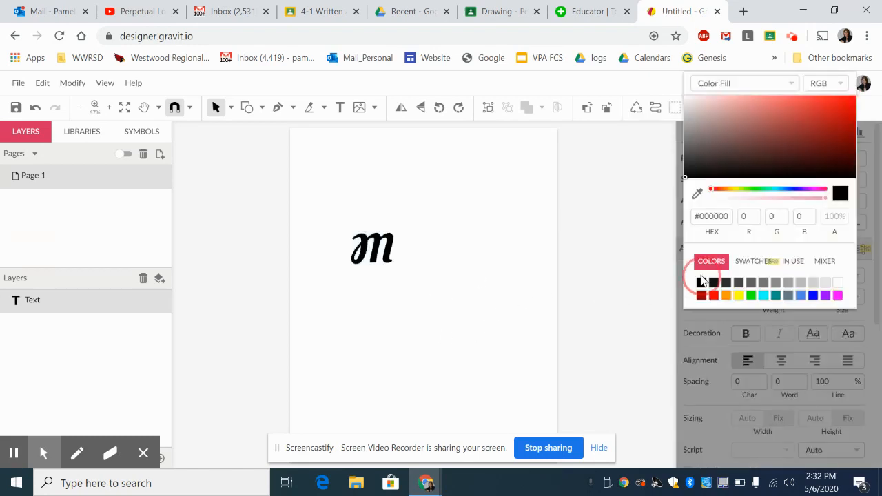
pyautogui.click(701, 296)
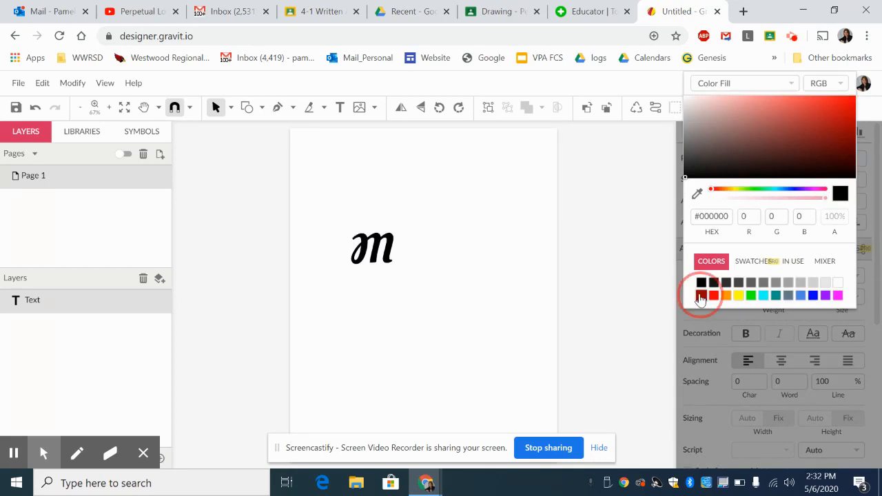
pyautogui.click(383, 250)
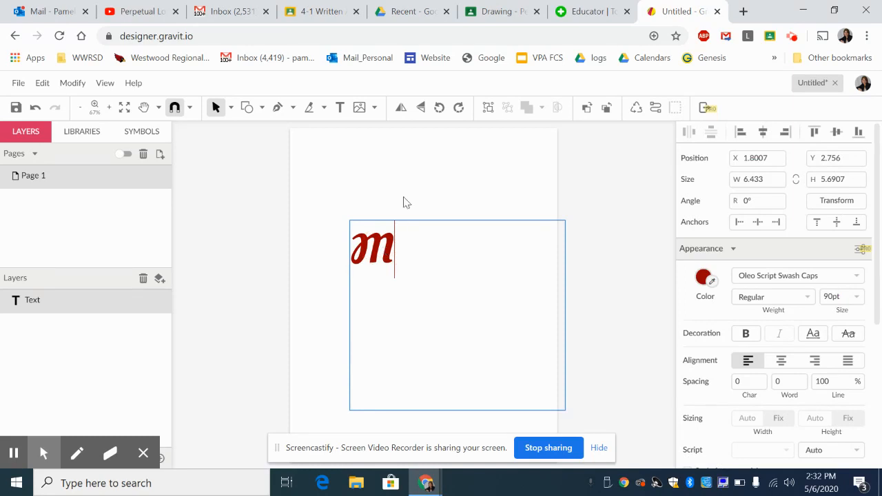
# Step: Shrink the text frame around the red letter M to about 1.42 × 1.67 inches
pyautogui.press('Escape')
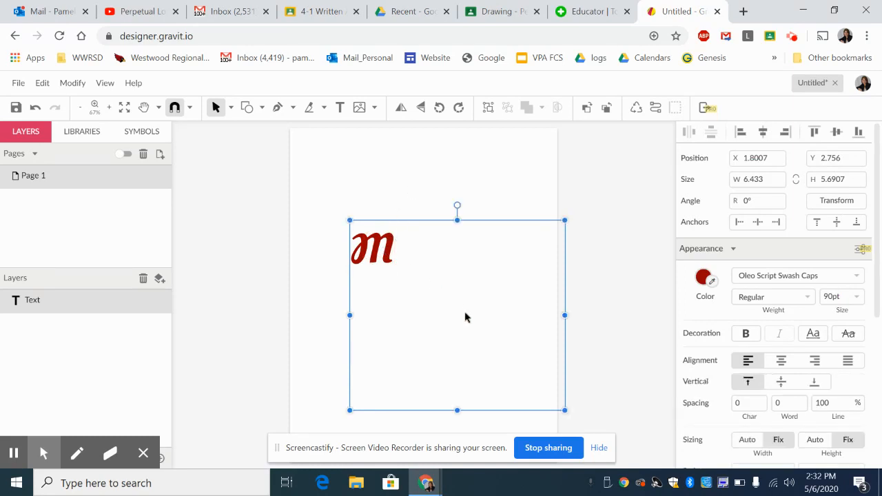
pyautogui.click(466, 192)
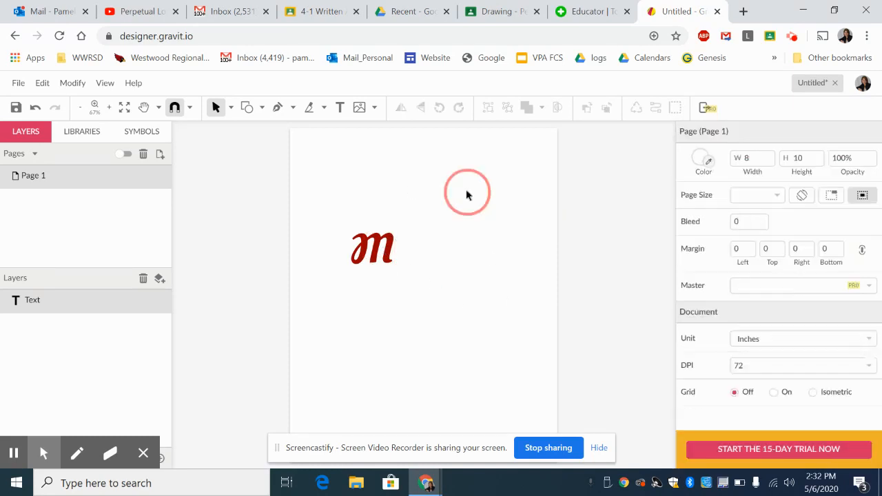
pyautogui.click(377, 251)
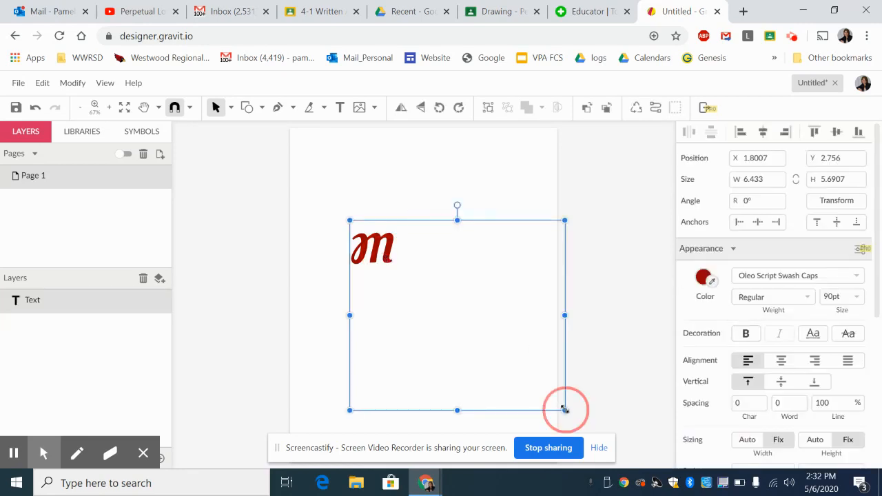
pyautogui.moveTo(565, 410); pyautogui.dragTo(397, 276)
pyautogui.click(438, 283)
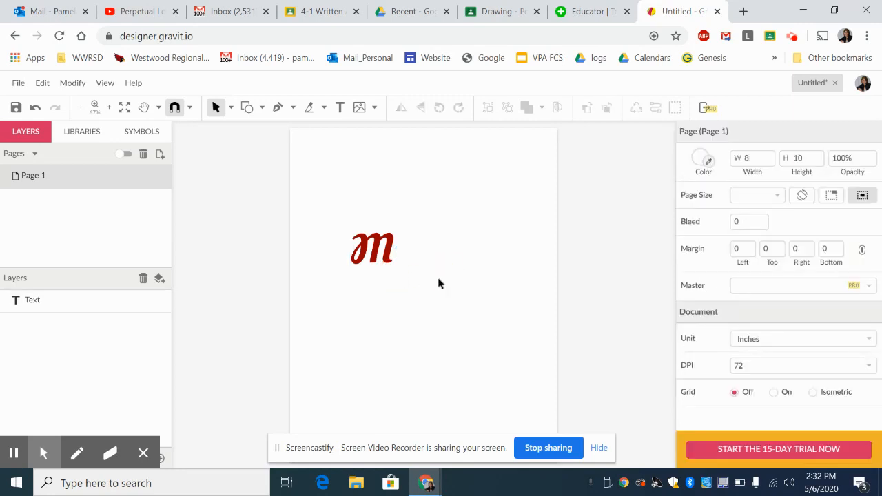
# Step: Duplicate the red M, place the copy directly below the original, and flip the copy vertically
pyautogui.click(364, 249)
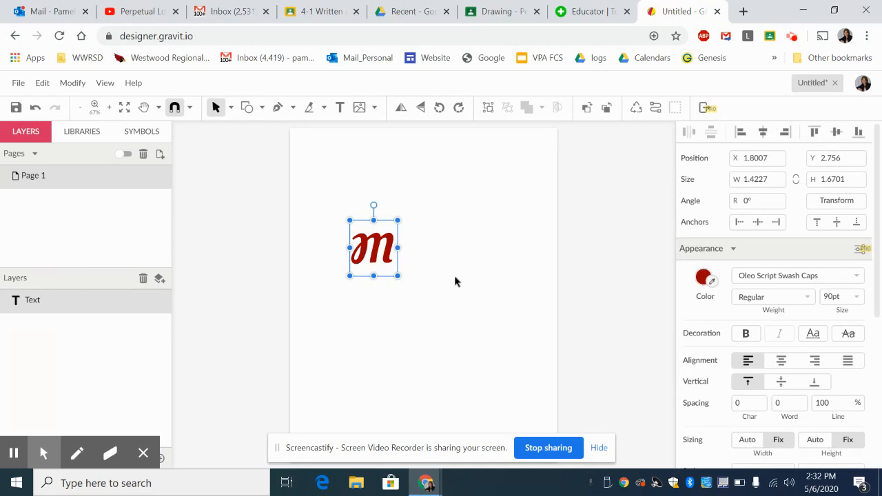
pyautogui.hotkey('ctrl', 'd')
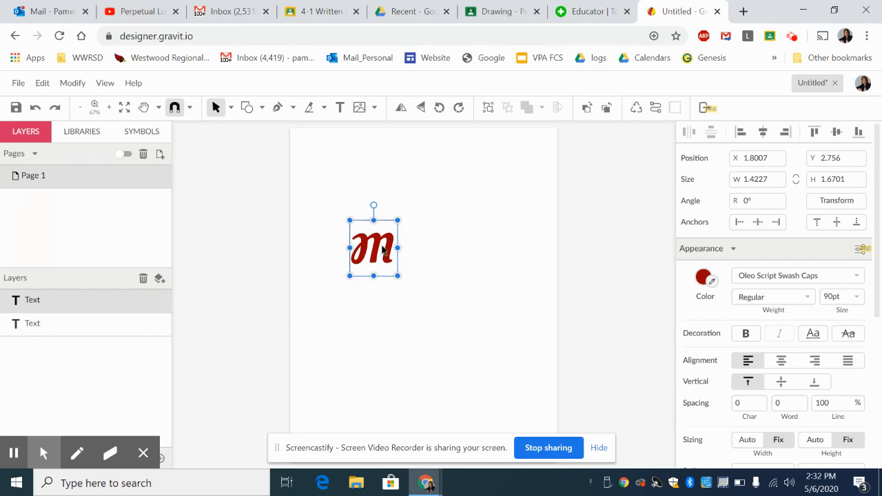
pyautogui.moveTo(383, 250); pyautogui.dragTo(386, 308)
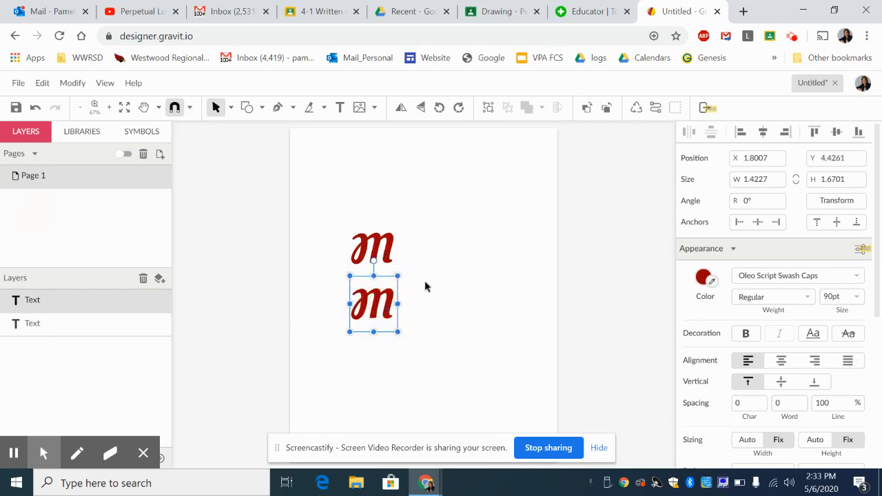
pyautogui.click(423, 109)
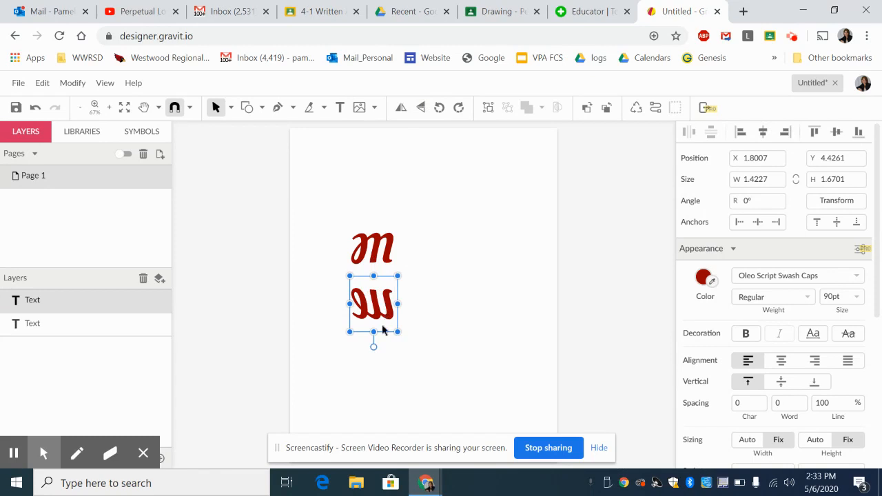
# Step: Move the upside-down M up to overlap the original's lower strokes, aligned at about X 1.80, Y 3.53 inches
pyautogui.moveTo(384, 316); pyautogui.dragTo(383, 290)
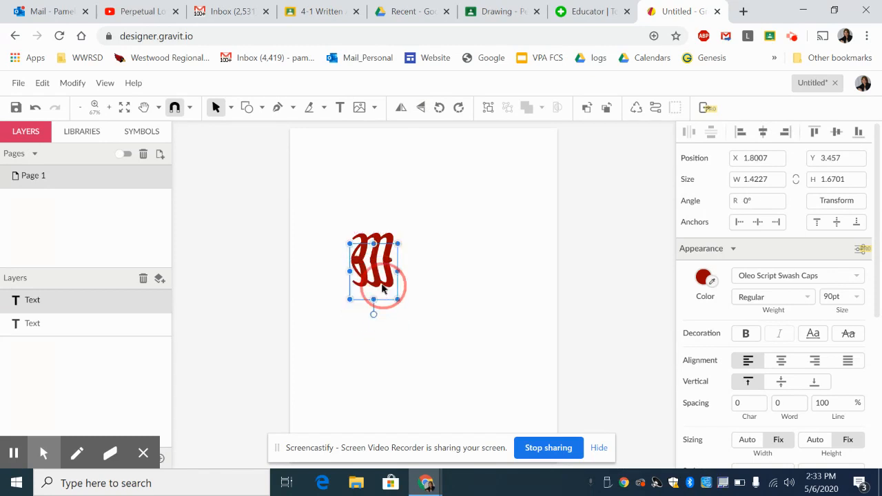
pyautogui.press('Down')
pyautogui.press('Down')
pyautogui.press('Down')
pyautogui.press('Down')
pyautogui.press('Down')
pyautogui.press('Down')
pyautogui.press('Down')
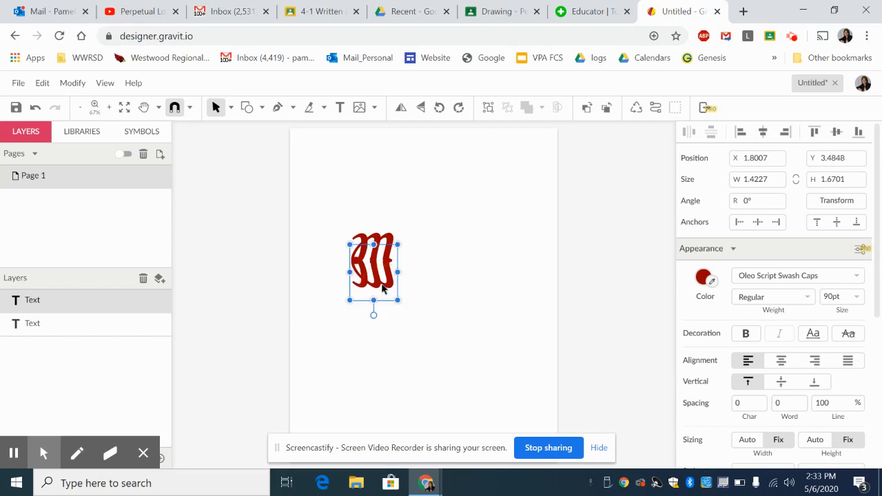
pyautogui.press('Right')
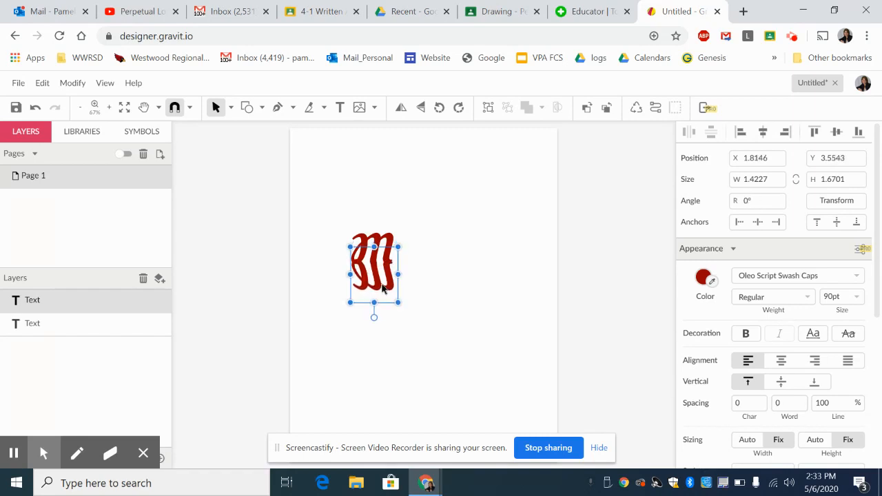
pyautogui.press('Down')
pyautogui.press('Left')
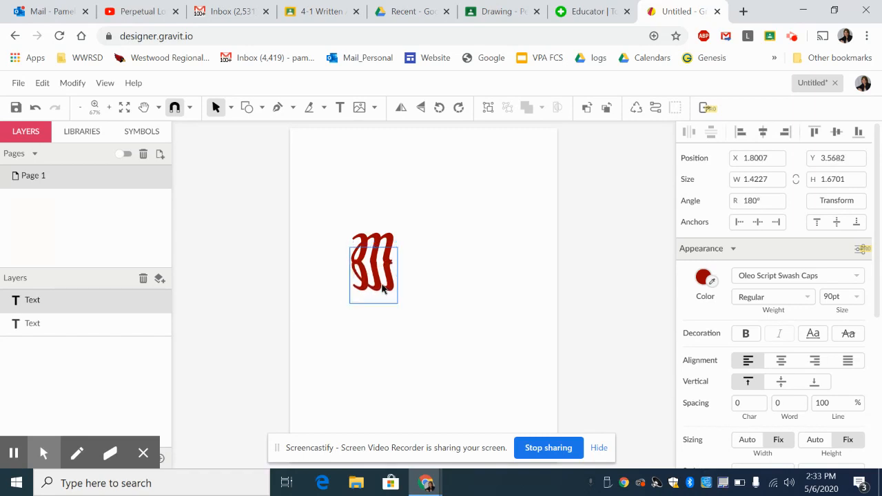
pyautogui.press('Left')
pyautogui.press('Up')
pyautogui.press('Up')
pyautogui.press('Up')
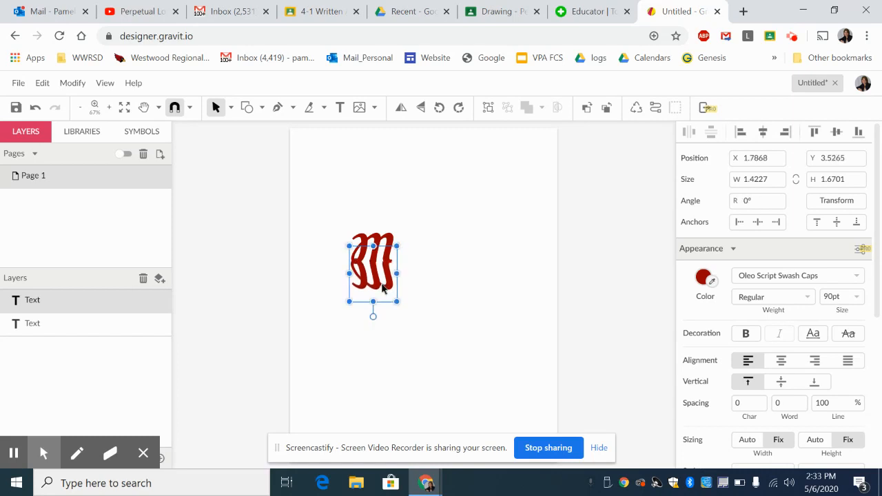
pyautogui.press('Right')
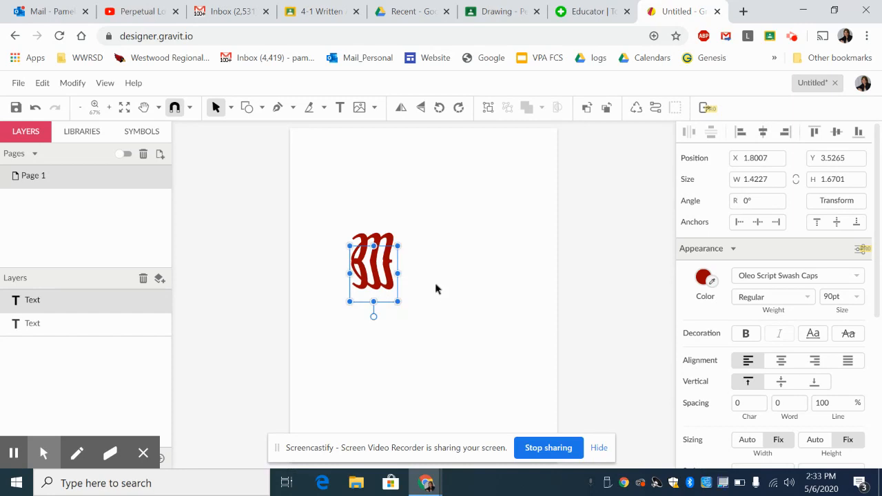
pyautogui.click(435, 289)
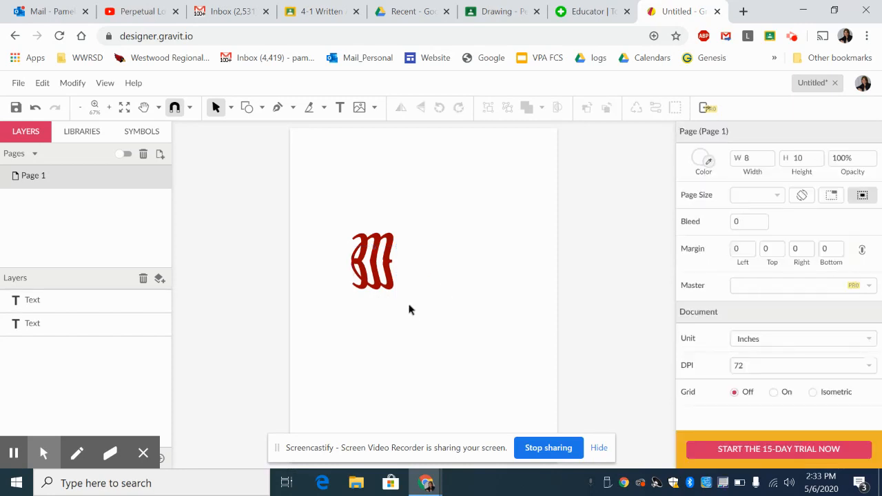
# Step: Duplicate both overlapping M letters together, place the copy beside the original pair, and flip it horizontally
pyautogui.moveTo(409, 310); pyautogui.dragTo(344, 248)
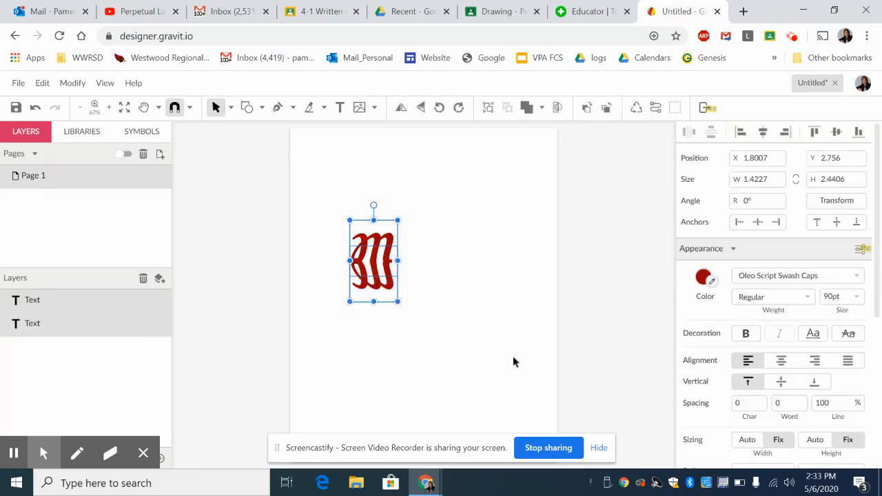
pyautogui.hotkey('ctrl', 'd')
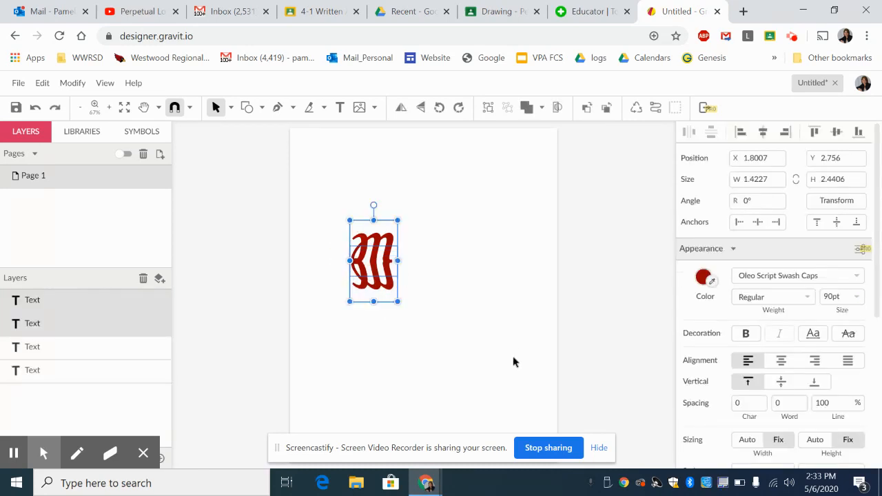
pyautogui.moveTo(384, 275); pyautogui.dragTo(429, 279)
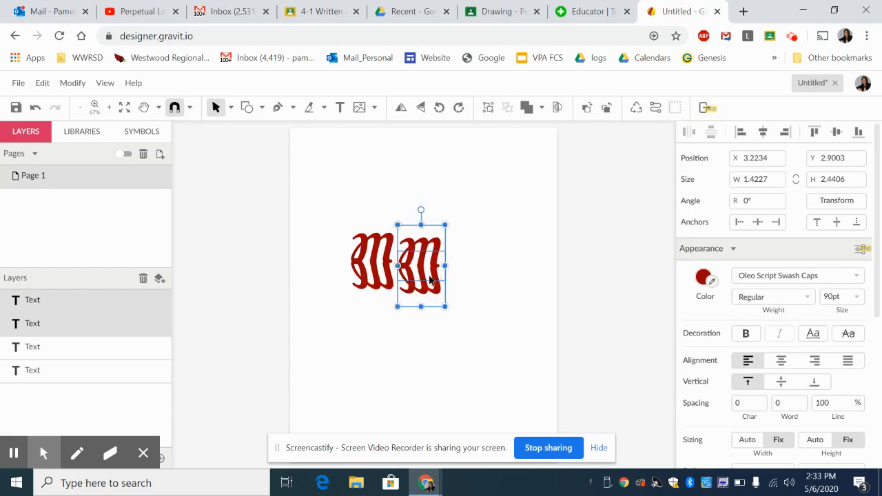
pyautogui.click(402, 110)
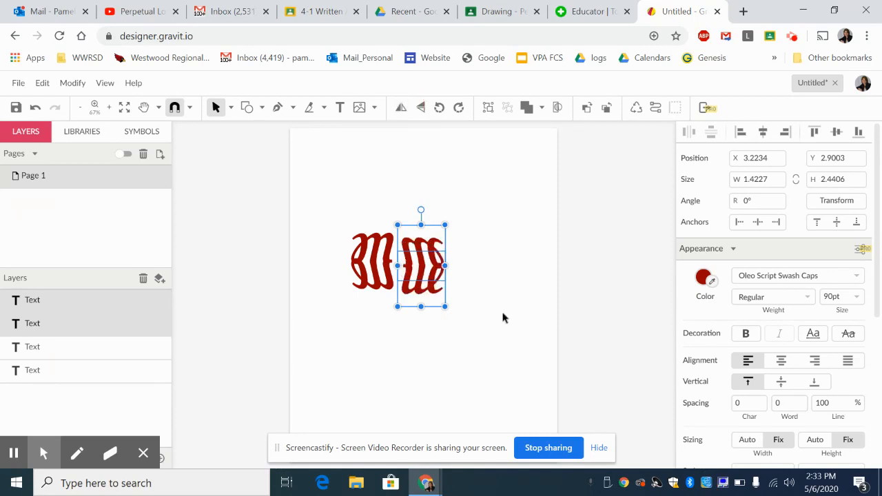
# Step: Move the mirrored pair to overlap the original pair's inner edge, level with it, at about X 2.65, Y 2.75 inches
pyautogui.moveTo(434, 285); pyautogui.dragTo(415, 277)
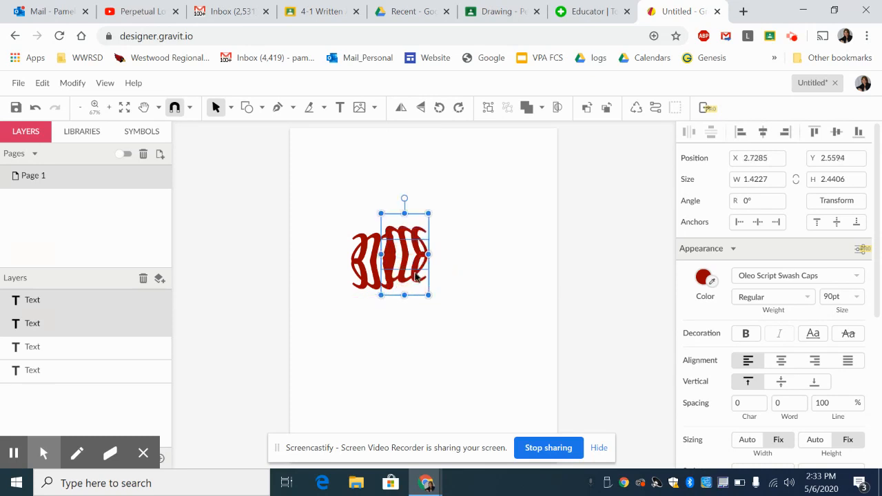
pyautogui.moveTo(416, 276); pyautogui.dragTo(416, 277)
pyautogui.press('Left')
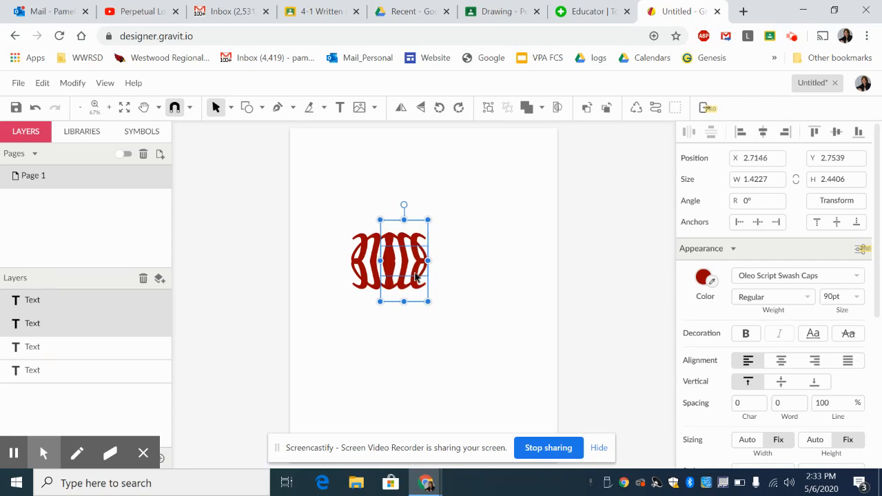
pyautogui.press('Left')
pyautogui.press('Left')
pyautogui.press('Left')
pyautogui.press('Left')
pyautogui.press('Left')
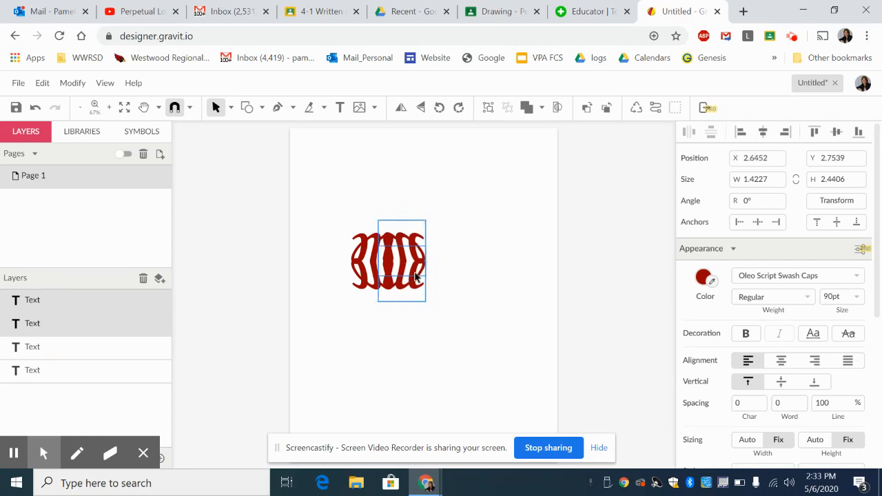
pyautogui.press('Left')
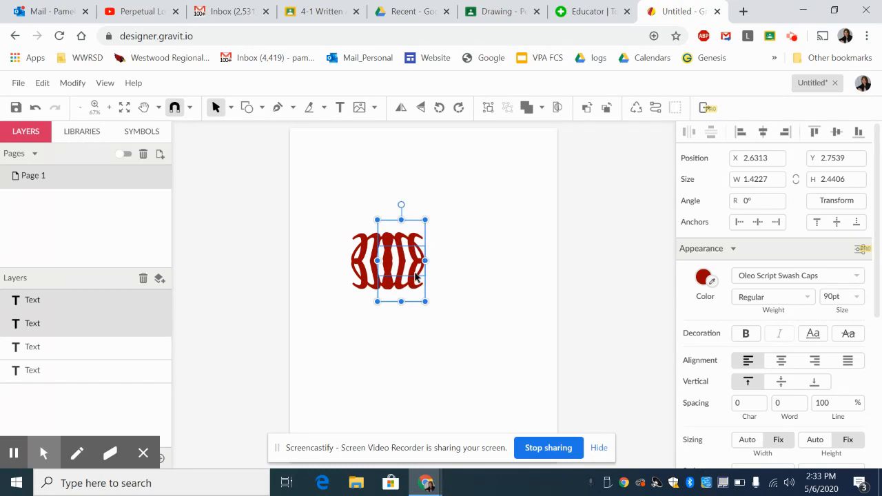
pyautogui.press('Left')
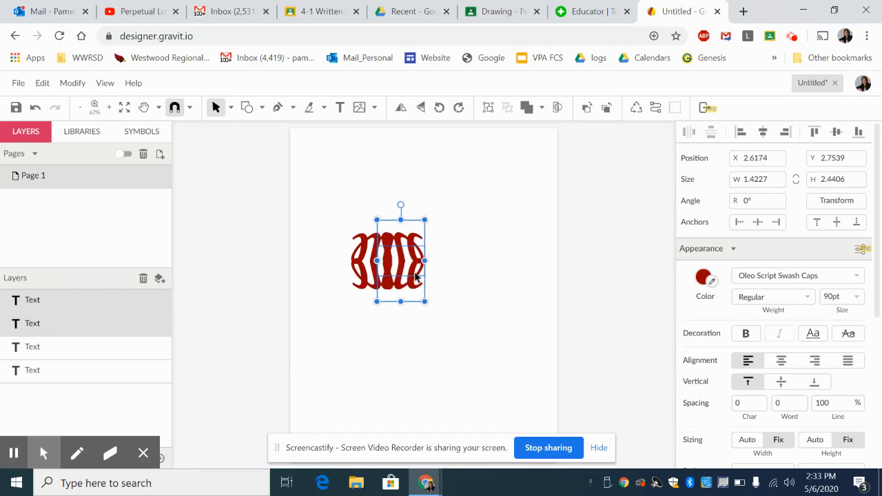
pyautogui.press('Right')
pyautogui.press('Right')
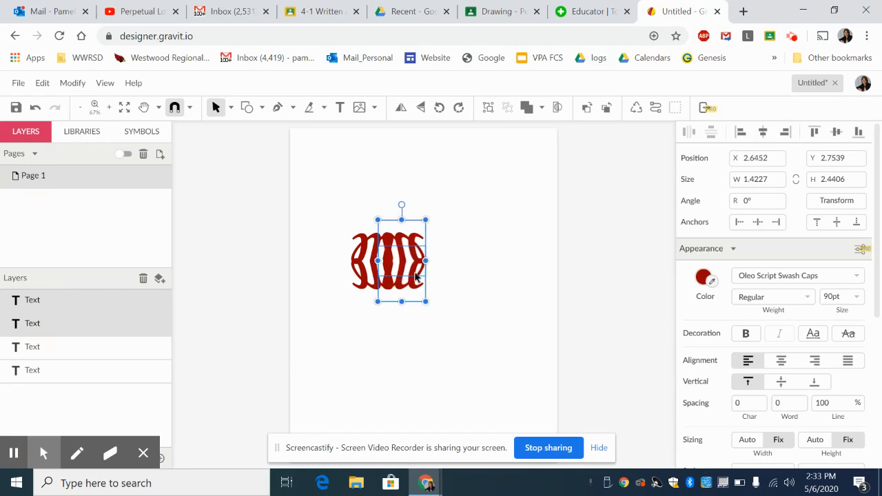
pyautogui.click(475, 295)
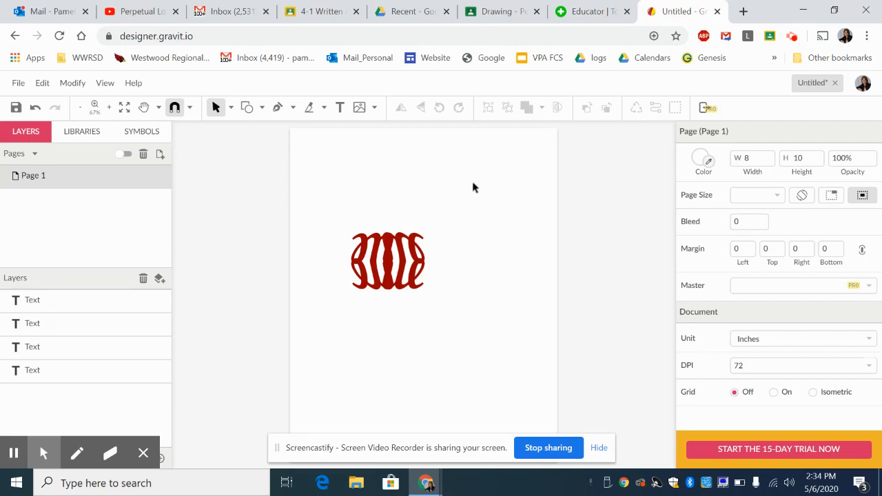
# Step: Add a new text object near the top of the page and narrow its frame to about 8.06 inches
pyautogui.click(341, 108)
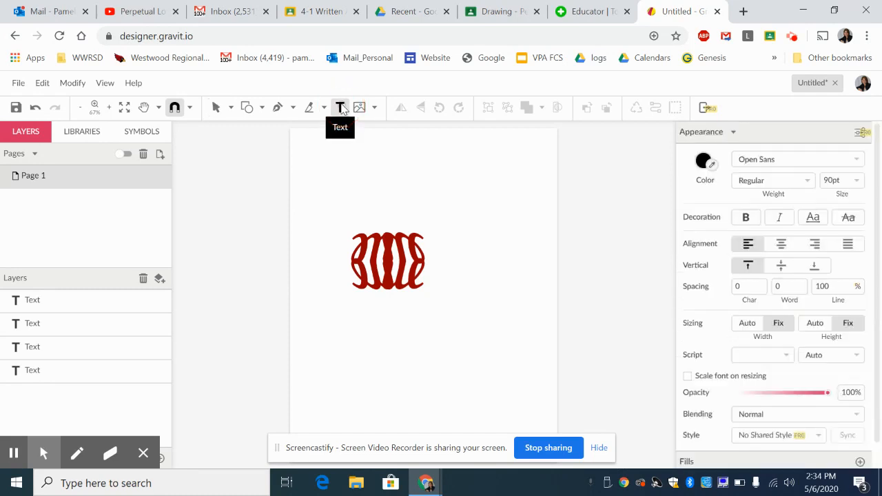
pyautogui.click(467, 173)
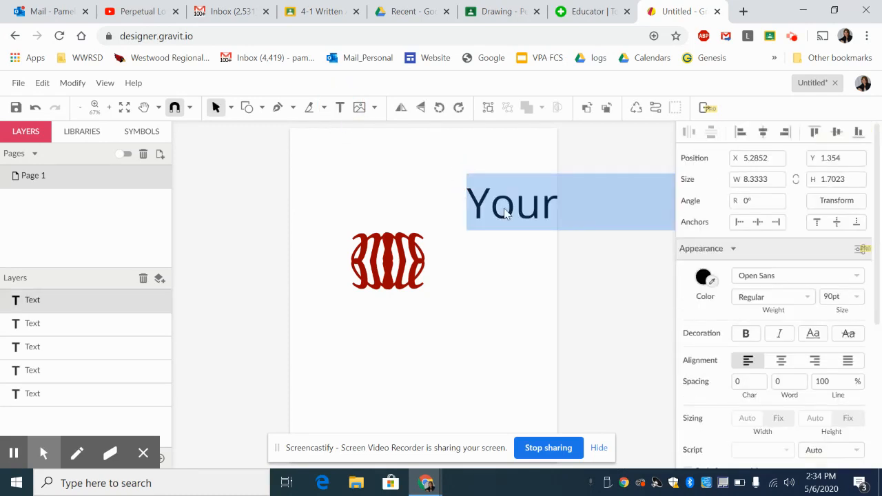
pyautogui.click(503, 208)
pyautogui.click(455, 204)
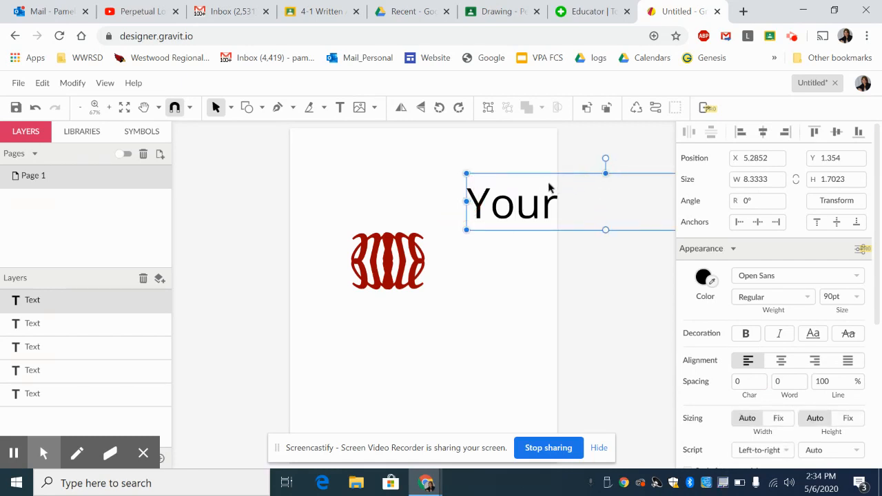
pyautogui.moveTo(549, 186); pyautogui.dragTo(396, 173)
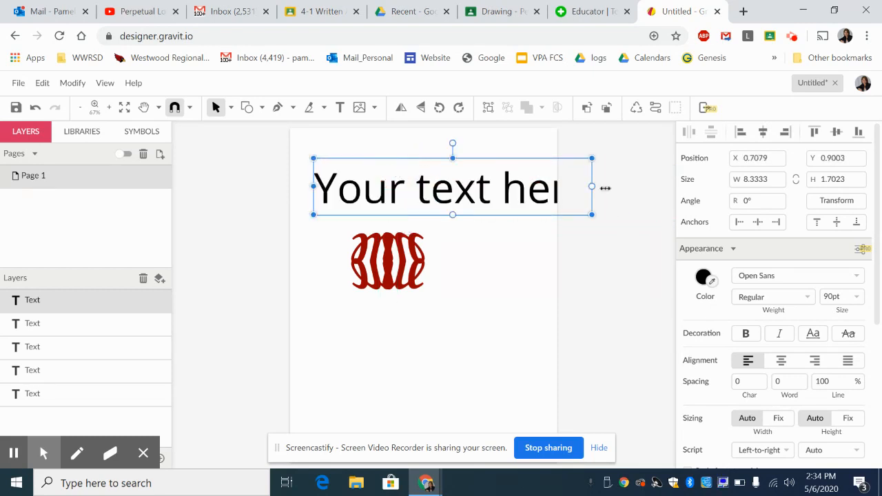
pyautogui.moveTo(589, 186); pyautogui.dragTo(583, 189)
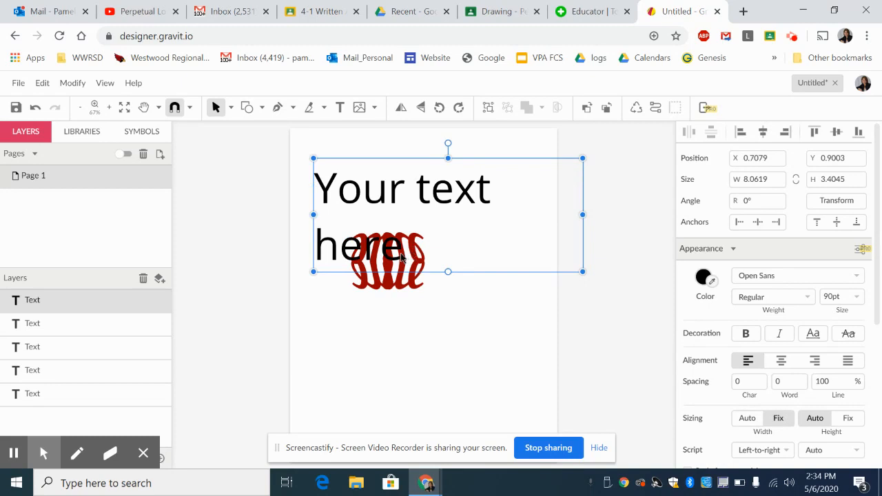
pyautogui.moveTo(402, 256); pyautogui.dragTo(393, 230)
# Step: Replace the placeholder in the new text frame with the capital letter R
pyautogui.doubleClick(422, 225)
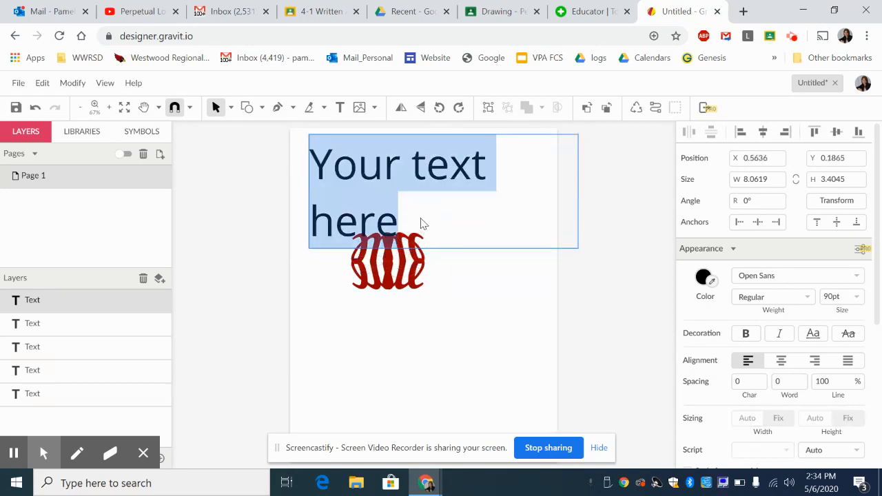
pyautogui.press('BackSpace')
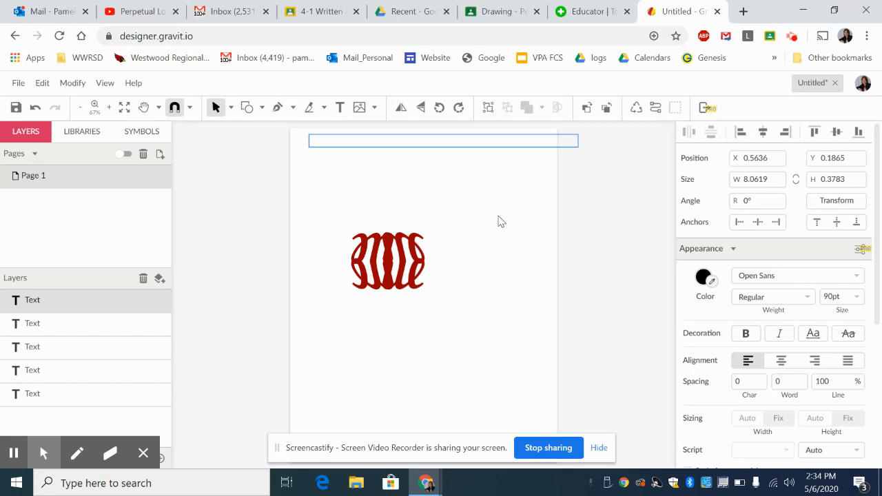
pyautogui.write('R')
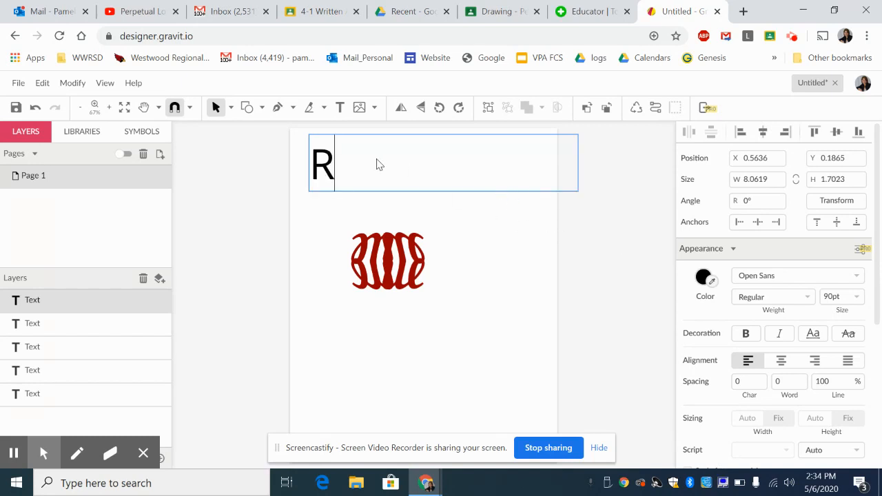
# Step: Set the weight of the new letter R to Bold
pyautogui.click(348, 173)
pyautogui.doubleClick(317, 169)
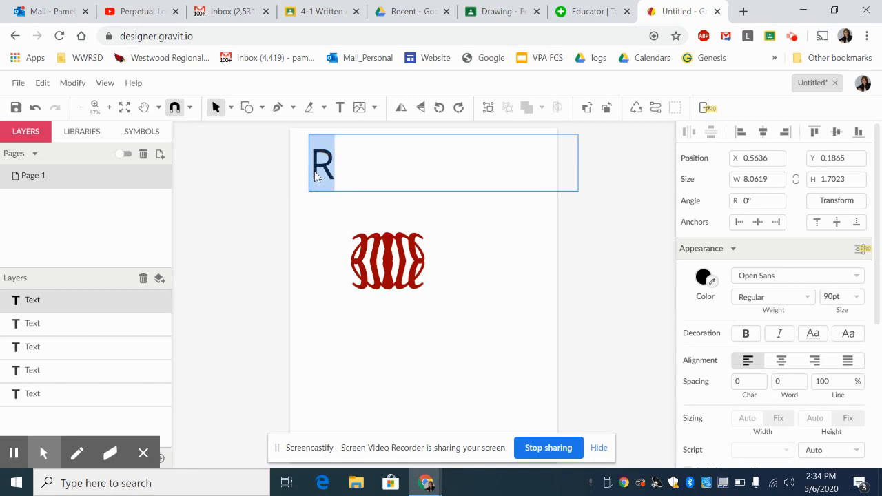
pyautogui.click(799, 304)
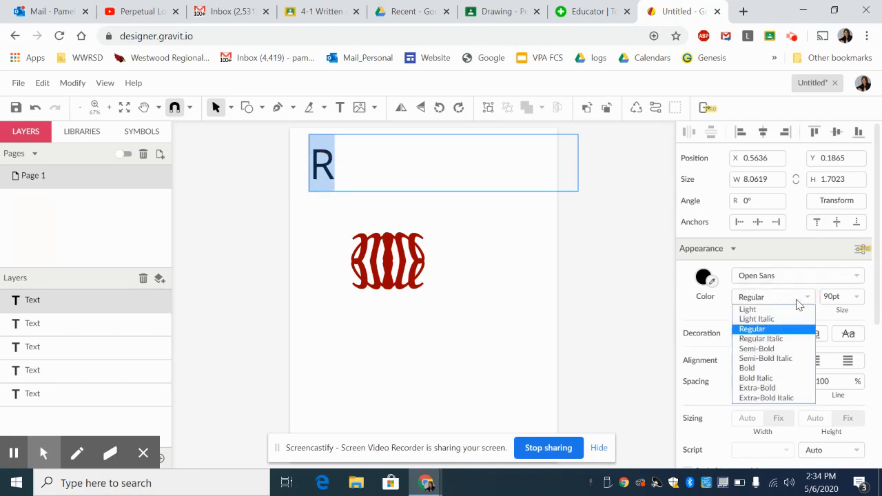
pyautogui.click(769, 369)
# Step: Browse the web fonts and change the R's typeface to Passion One
pyautogui.click(826, 275)
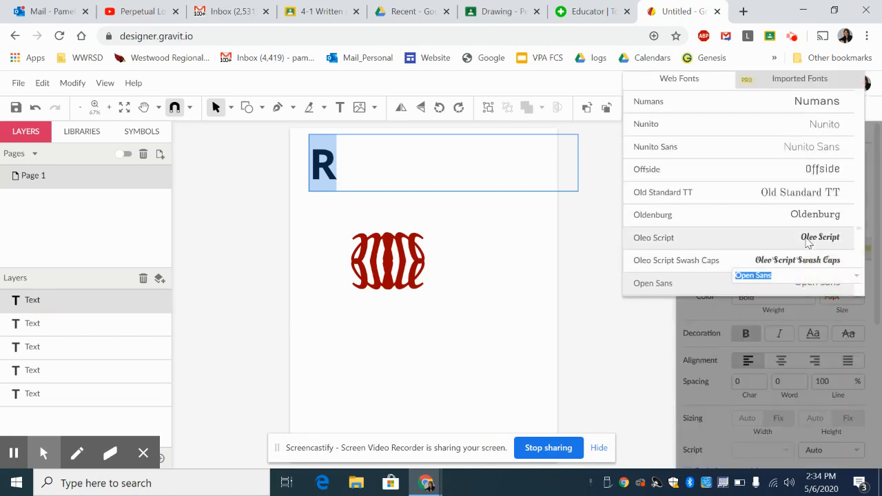
pyautogui.scroll(-1, 807, 242)
pyautogui.scroll(-7, 807, 242)
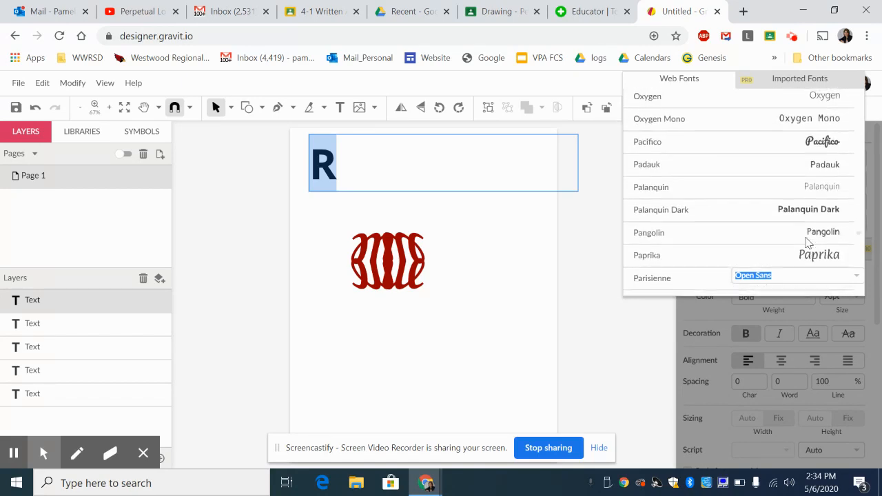
pyautogui.scroll(5, 808, 243)
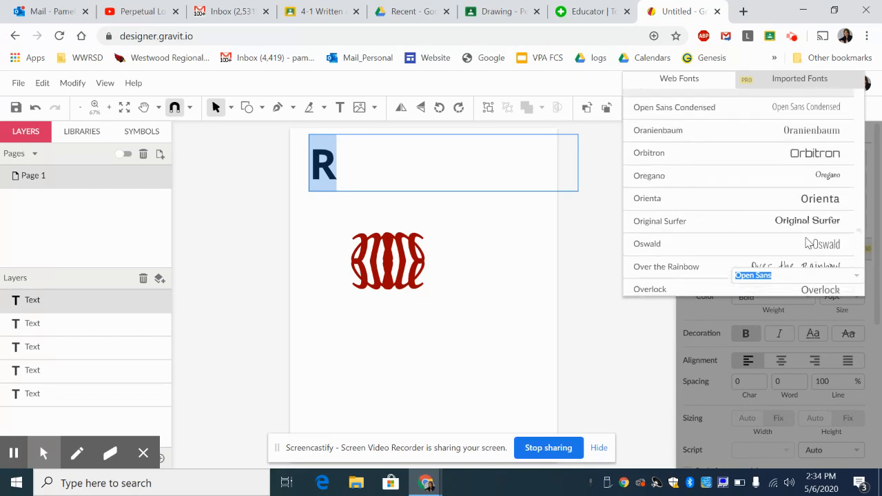
pyautogui.scroll(3, 808, 242)
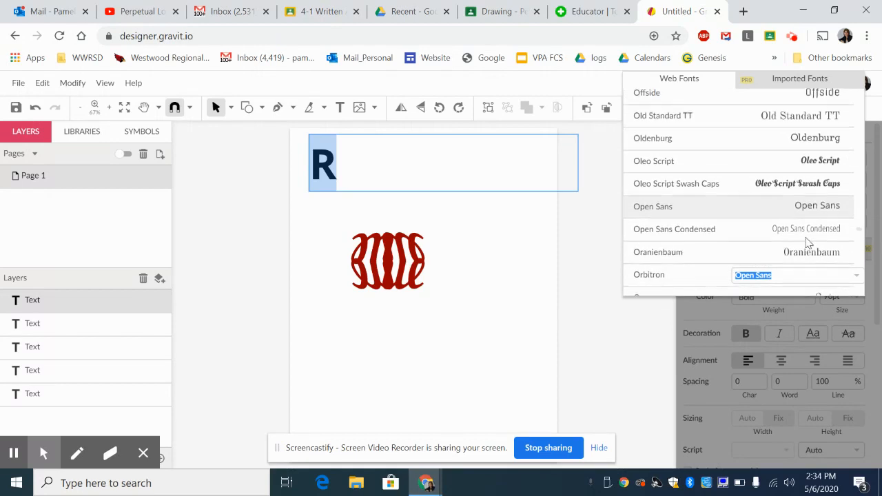
pyautogui.scroll(-7, 808, 242)
pyautogui.scroll(-5, 808, 241)
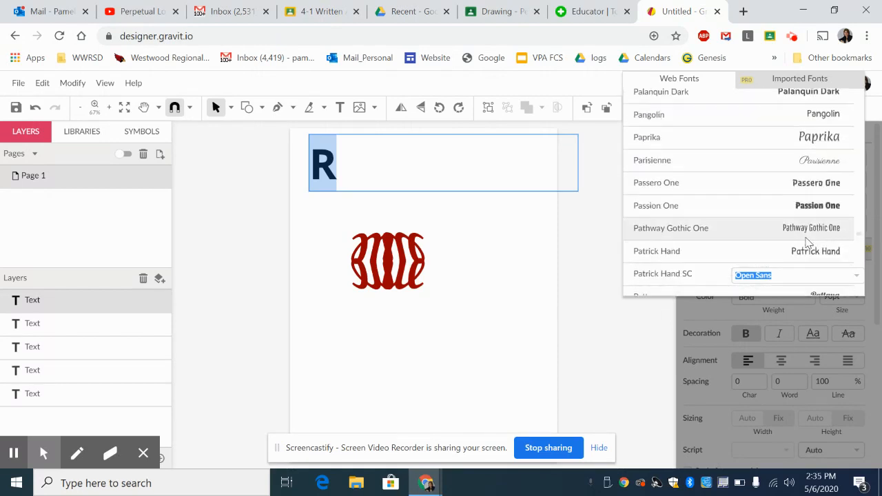
pyautogui.click(810, 205)
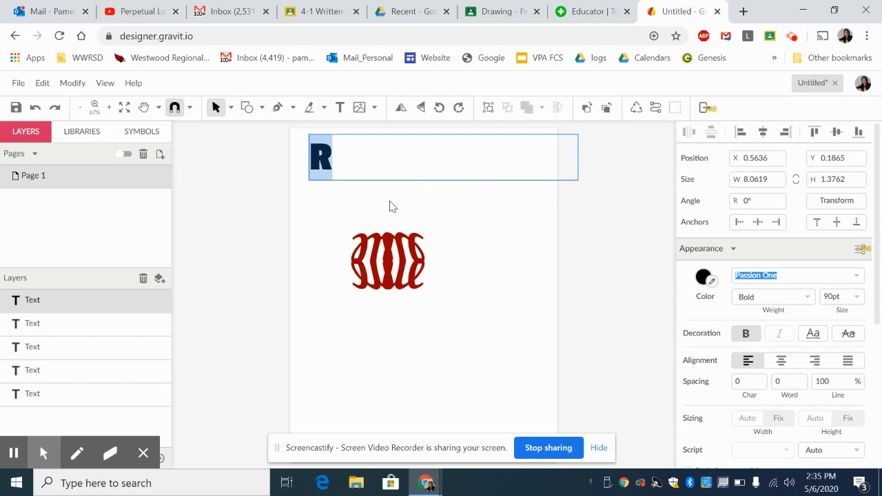
# Step: Recolor the letter R to dark blue #272773
pyautogui.click(418, 160)
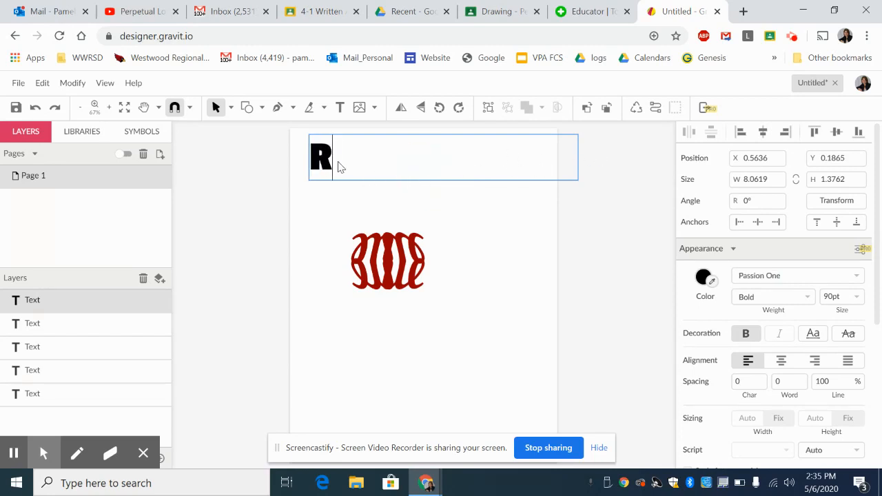
pyautogui.moveTo(338, 164); pyautogui.dragTo(313, 166)
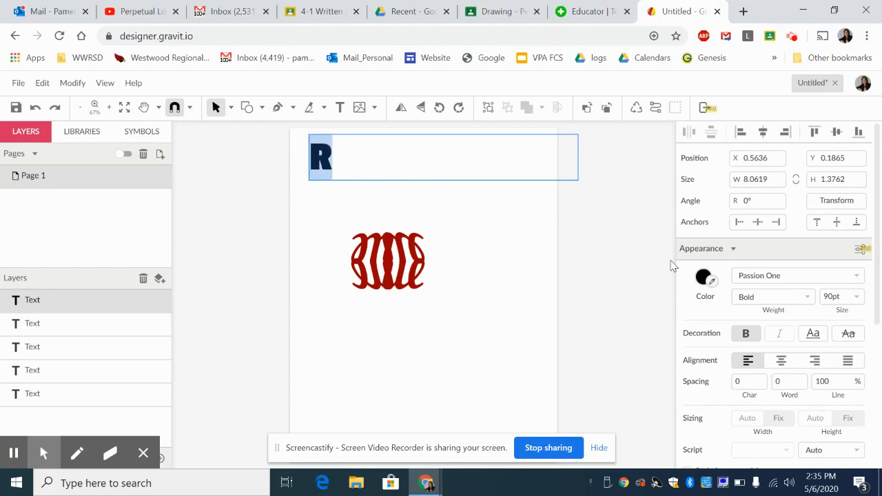
pyautogui.click(703, 278)
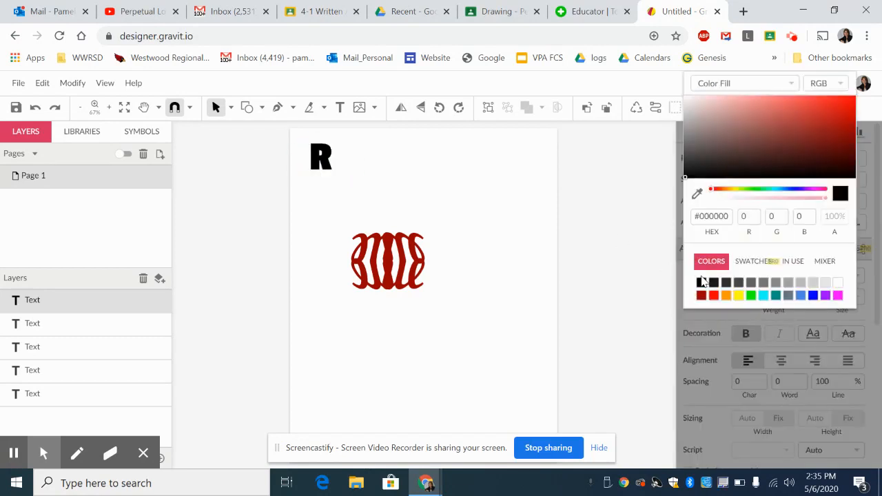
pyautogui.click(812, 295)
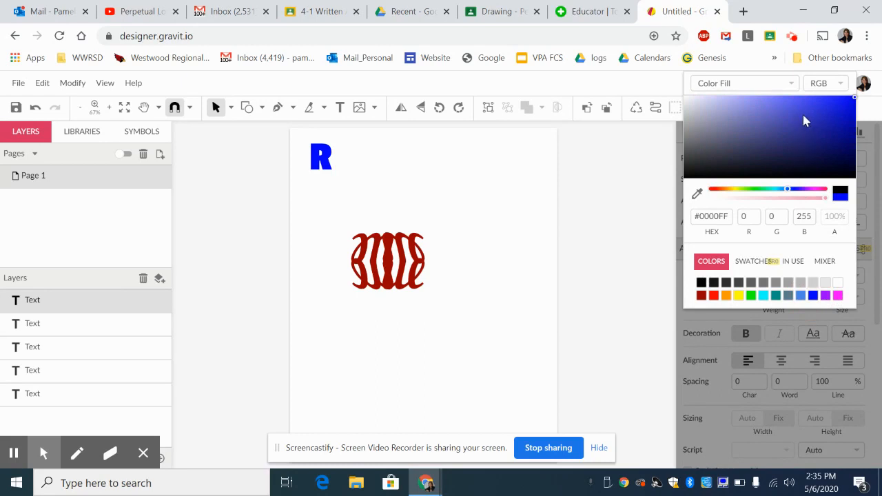
pyautogui.click(776, 138)
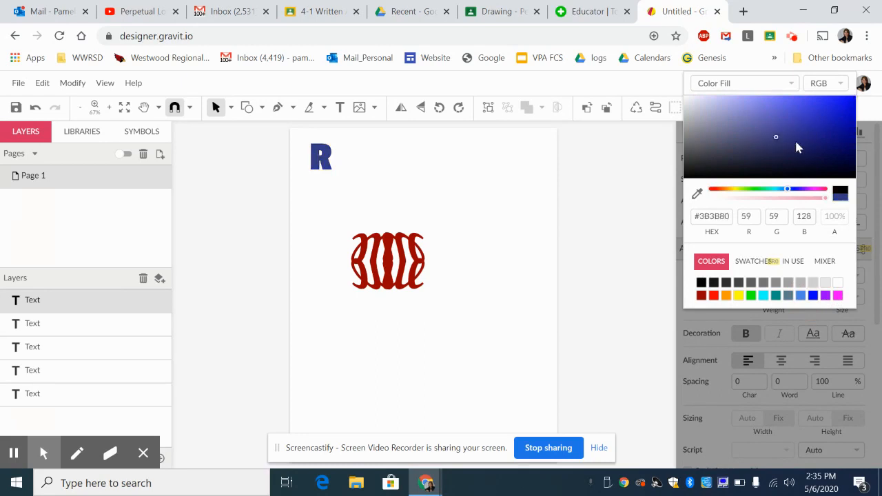
pyautogui.click(797, 140)
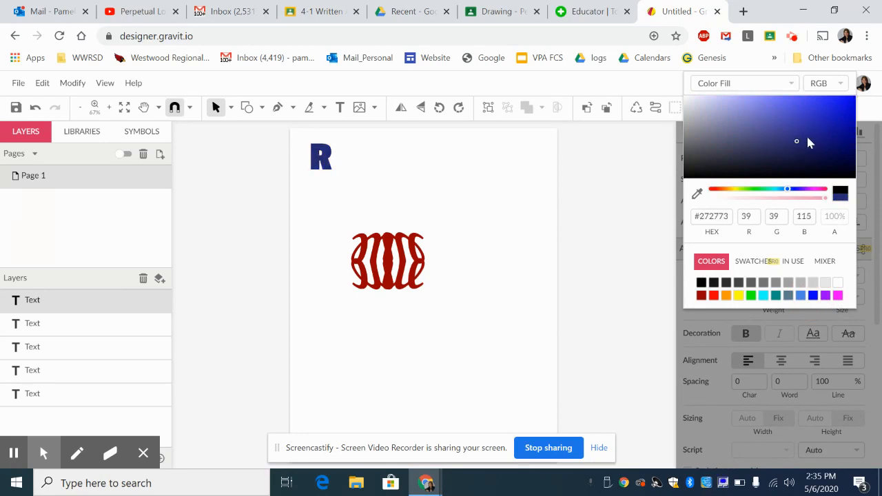
pyautogui.click(485, 207)
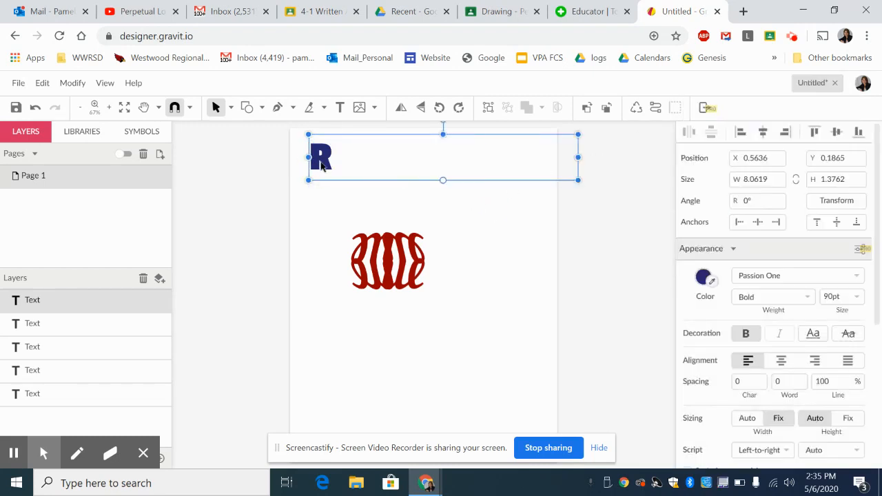
# Step: Duplicate the dark blue R, place the copy directly below the original, and narrow the copy's frame to about 0.82 inches
pyautogui.hotkey('ctrl', 'd')
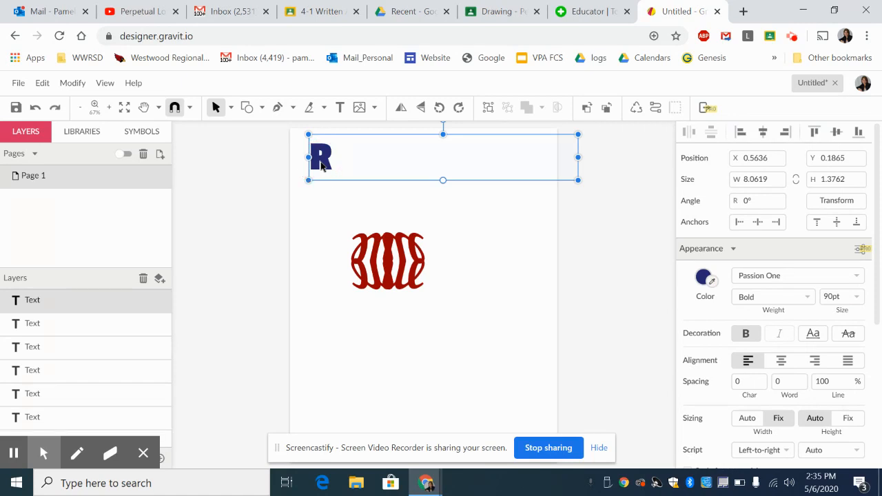
pyautogui.moveTo(317, 166); pyautogui.dragTo(317, 199)
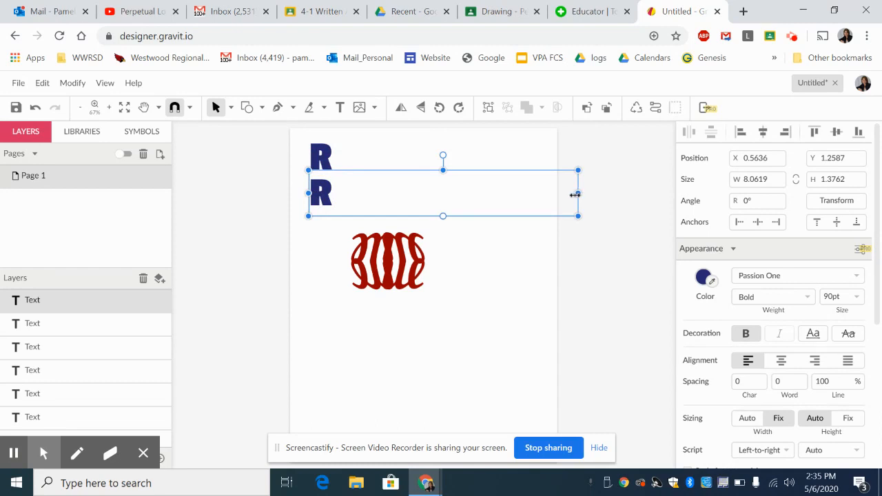
pyautogui.moveTo(574, 195); pyautogui.dragTo(335, 194)
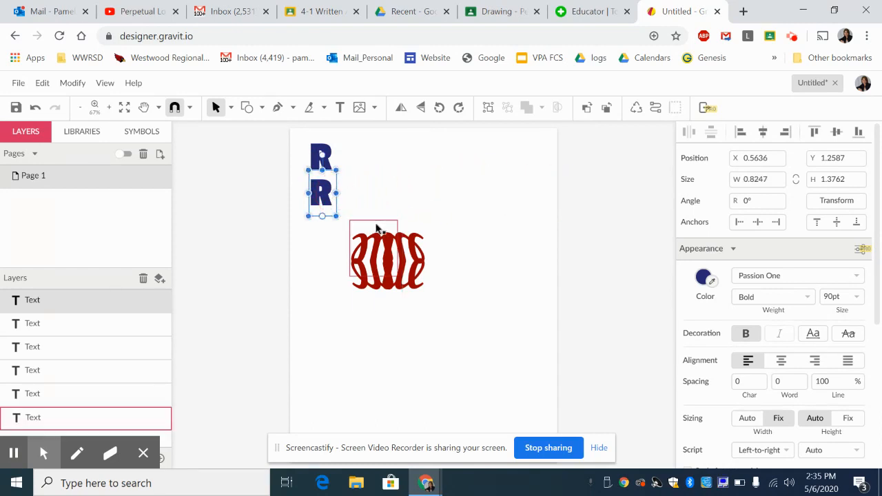
# Step: Recolor the lower R to brighter blue #3939E1 and move it over the original R, at about X 0.68, Y 0.19 inches
pyautogui.click(703, 278)
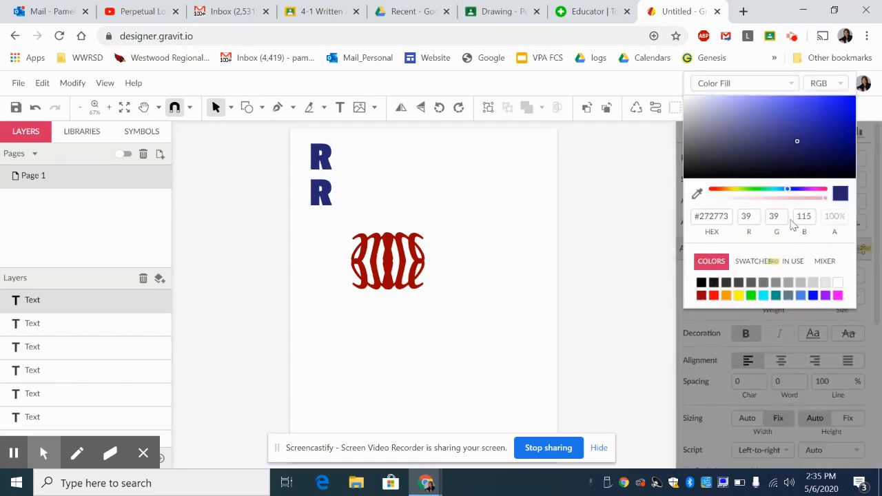
pyautogui.click(812, 104)
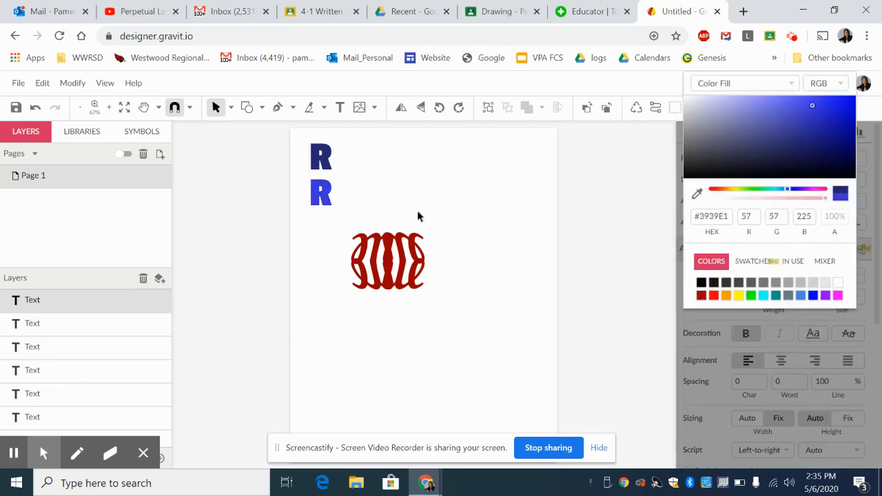
pyautogui.moveTo(324, 198); pyautogui.dragTo(328, 162)
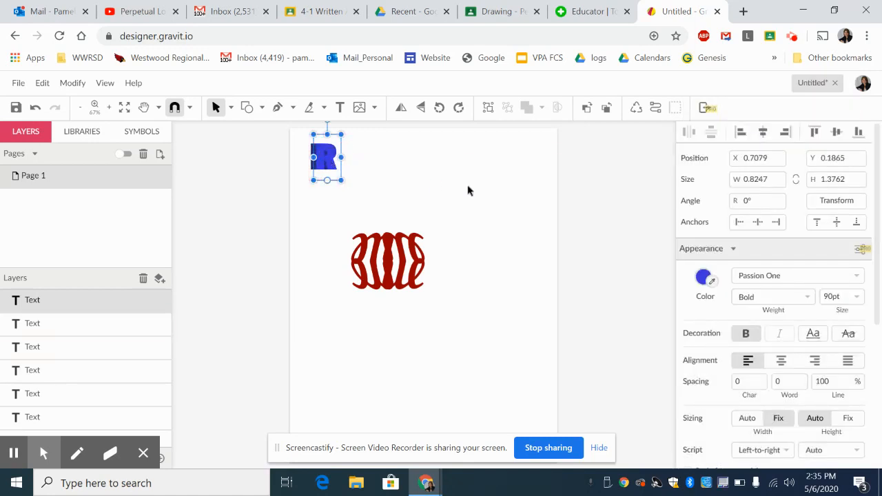
pyautogui.press('Left')
pyautogui.press('Left')
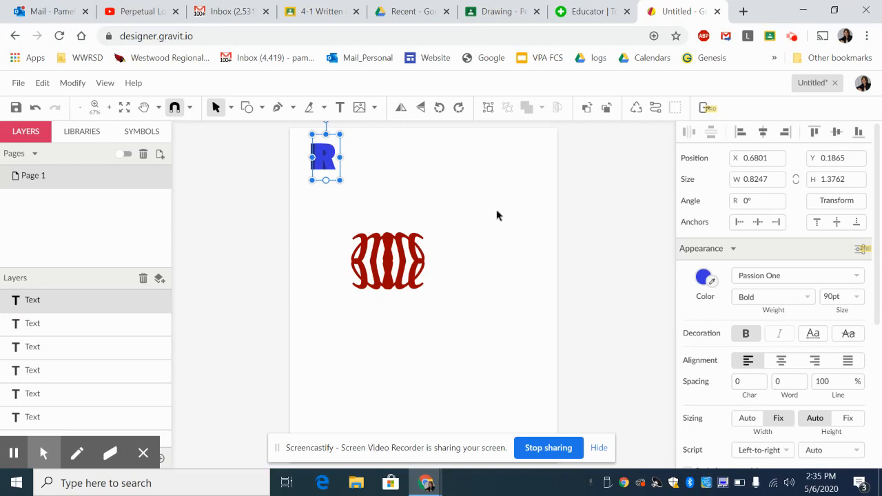
# Step: Pull the dark blue R out from behind the bright one and narrow its frame to about 0.86 inches
pyautogui.click(496, 216)
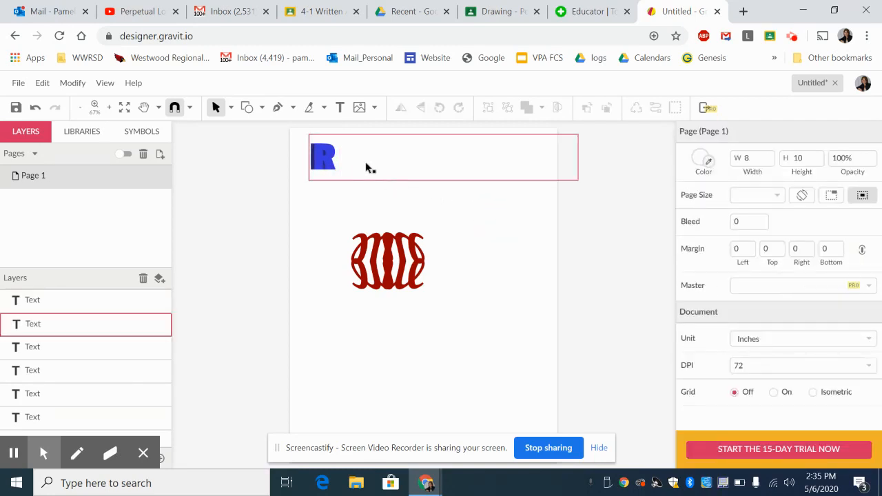
pyautogui.moveTo(365, 167)
pyautogui.mouseDown()
pyautogui.moveTo(339, 170)
pyautogui.moveTo(354, 172)
pyautogui.mouseUp()
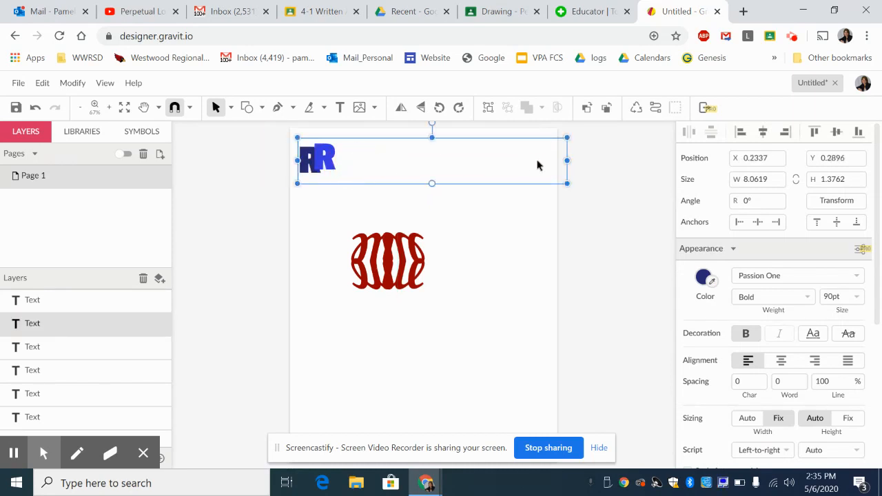
pyautogui.moveTo(565, 161); pyautogui.dragTo(316, 167)
# Step: Nudge the dark blue R behind the bright R as an offset shadow, at about X 0.58, Y 0.28 inches
pyautogui.press('Up')
pyautogui.press('Up')
pyautogui.press('Up')
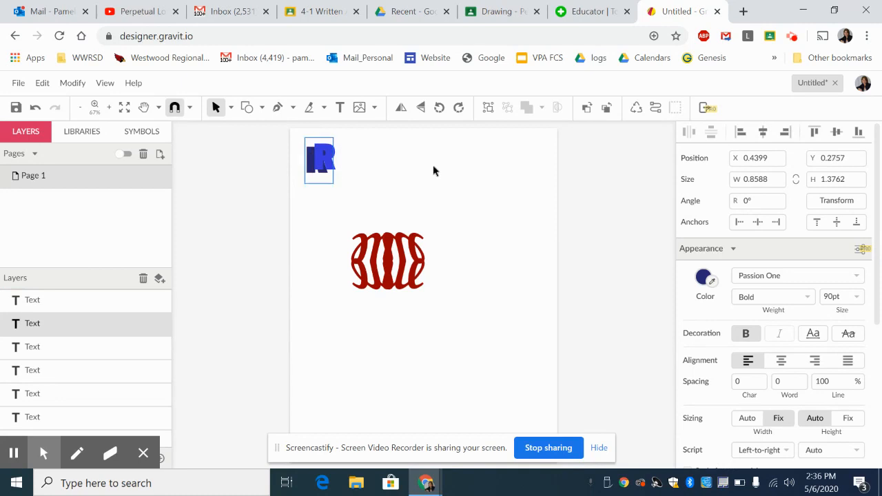
pyautogui.press('Up')
pyautogui.press('Up')
pyautogui.press('Up')
pyautogui.press('Up')
pyautogui.press('Up')
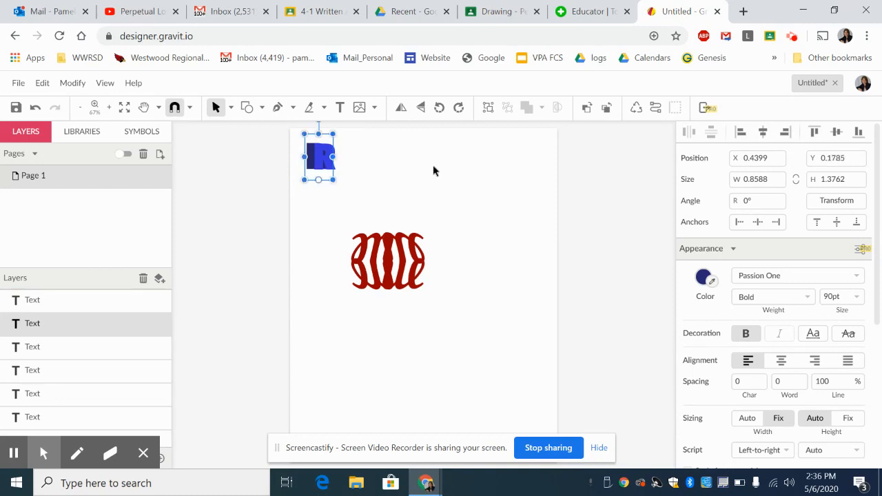
pyautogui.press('Down')
pyautogui.press('Down')
pyautogui.press('Right')
pyautogui.press('Right')
pyautogui.press('Right')
pyautogui.press('Right')
pyautogui.press('Right')
pyautogui.press('Right')
pyautogui.press('Right')
pyautogui.press('Right')
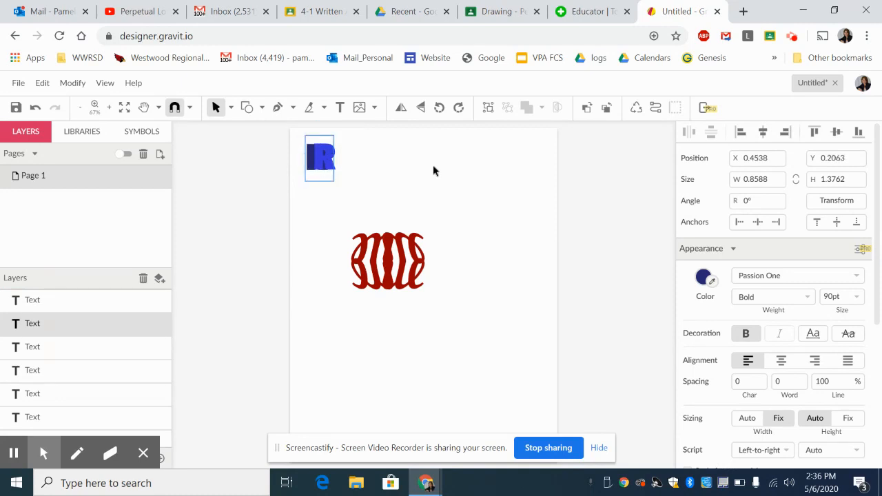
pyautogui.press('Right')
pyautogui.press('Right')
pyautogui.press('Right')
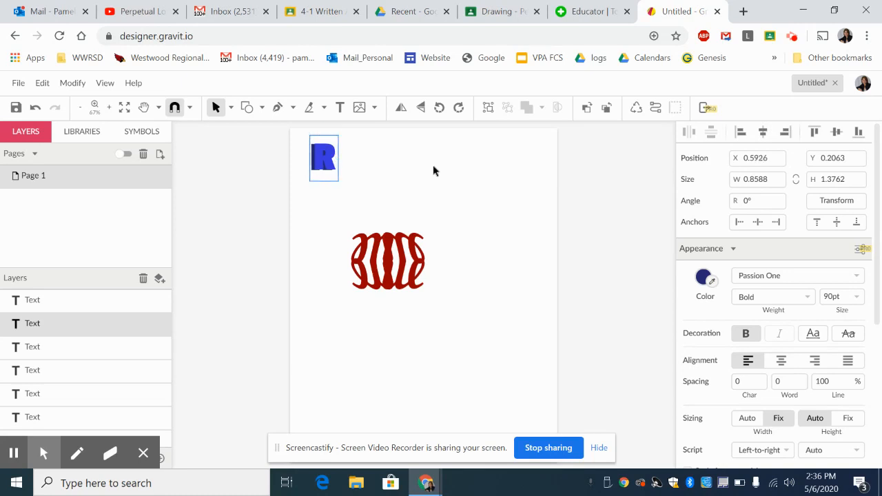
pyautogui.press('Down')
pyautogui.press('Down')
pyautogui.press('Down')
pyautogui.press('Down')
pyautogui.press('Left')
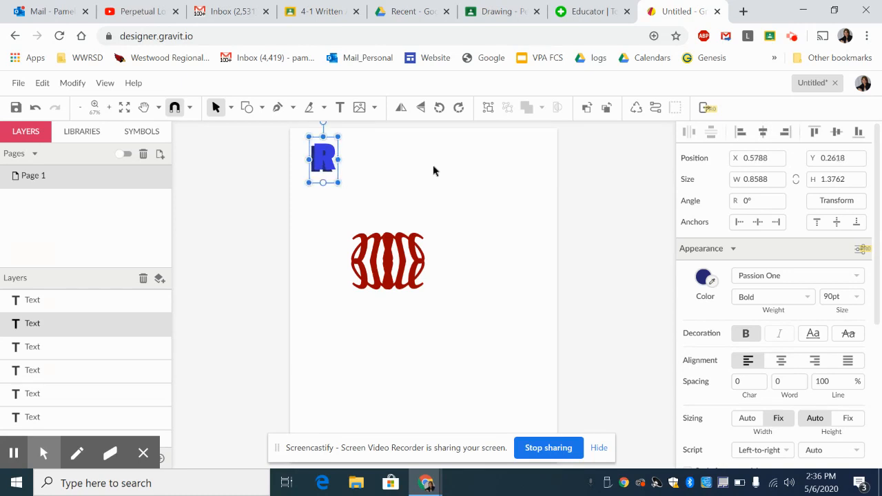
pyautogui.press('Down')
pyautogui.click(447, 175)
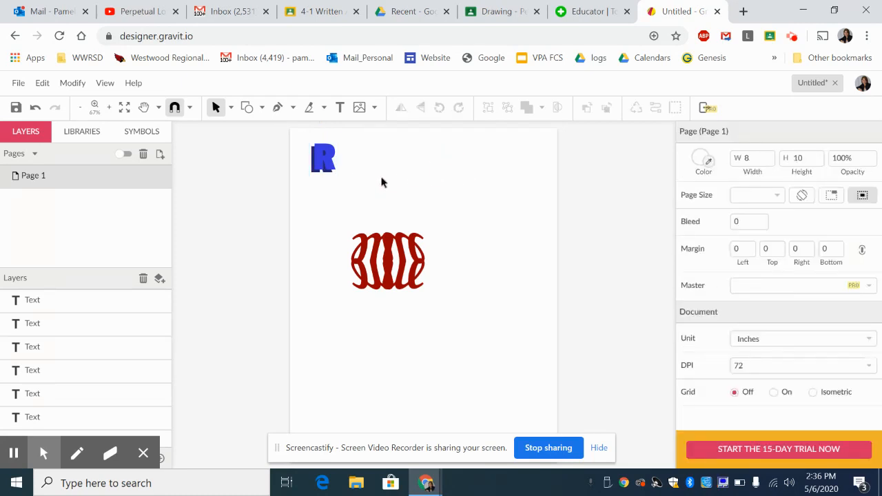
# Step: Duplicate both overlapping R letters together and place the copy below the original pair, at about X 0.51, Y 1.09 inches
pyautogui.moveTo(380, 182); pyautogui.dragTo(302, 133)
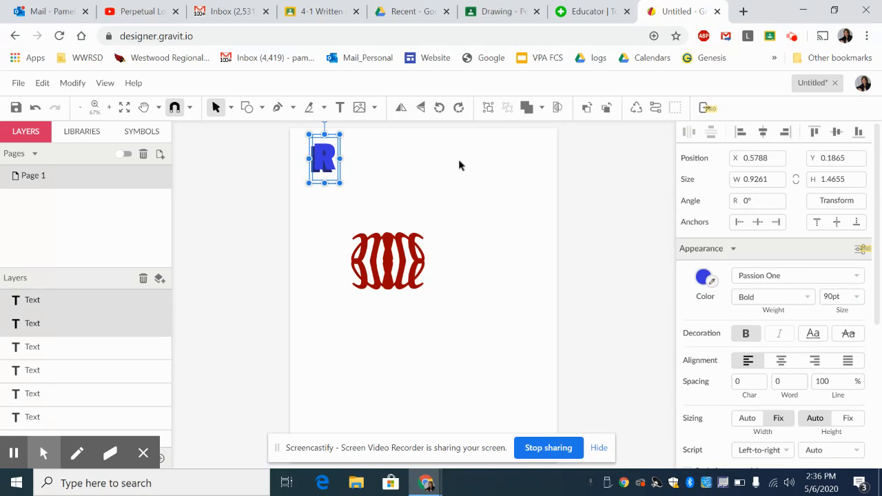
pyautogui.click(321, 165)
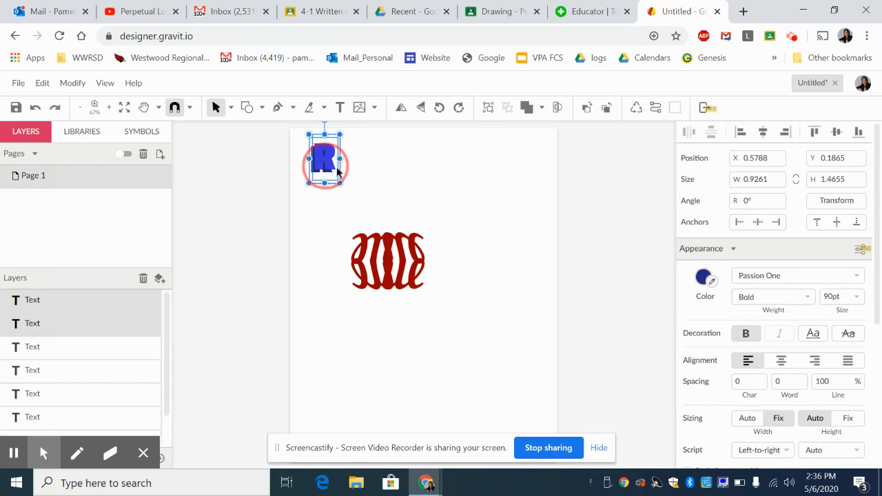
pyautogui.moveTo(337, 172); pyautogui.dragTo(319, 198)
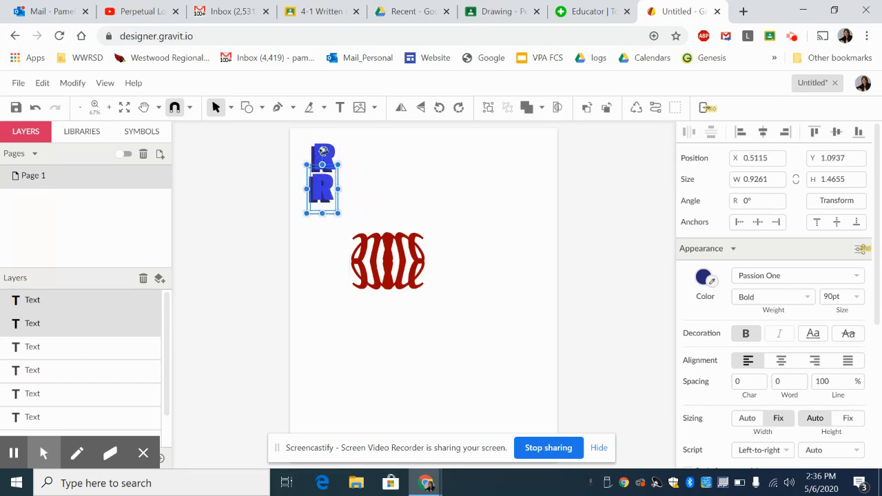
# Step: Rotate the copied R pair upside down and move it up to overlap the original pair, at about X 0.49, Y 0.76 inches
pyautogui.moveTo(320, 150); pyautogui.dragTo(325, 189)
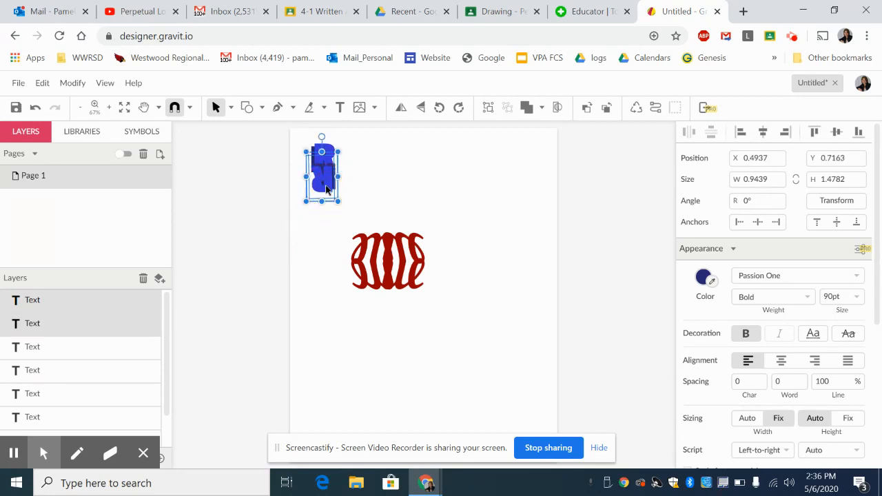
pyautogui.press('Down')
pyautogui.press('Down')
pyautogui.press('Down')
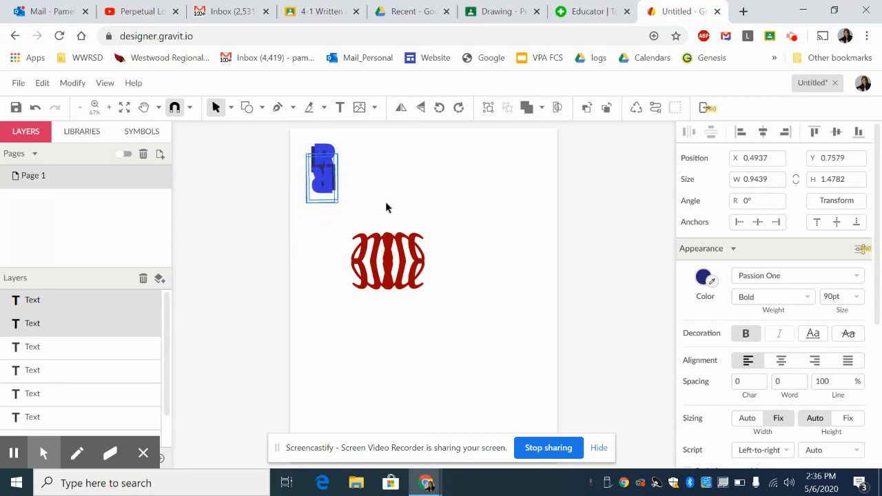
# Step: Move the upside-down R pair down and slightly right, clear of the original pair, to about X 0.54, Y 1.17 inches
pyautogui.press('Down')
pyautogui.press('Down')
pyautogui.press('Down')
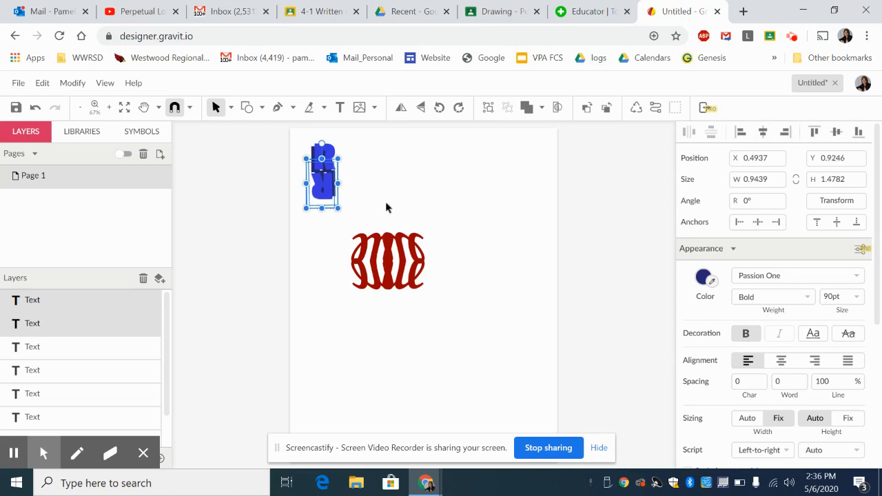
pyautogui.press('Right')
pyautogui.press('Right')
pyautogui.press('Right')
pyautogui.press('Down')
pyautogui.press('Down')
pyautogui.press('Down')
pyautogui.press('Down')
pyautogui.press('Down')
pyautogui.press('Down')
pyautogui.press('Down')
pyautogui.press('Down')
pyautogui.press('Down')
pyautogui.press('Down')
pyautogui.press('Down')
pyautogui.press('Down')
pyautogui.press('Down')
pyautogui.press('Down')
pyautogui.press('Down')
pyautogui.press('Down')
pyautogui.press('Down')
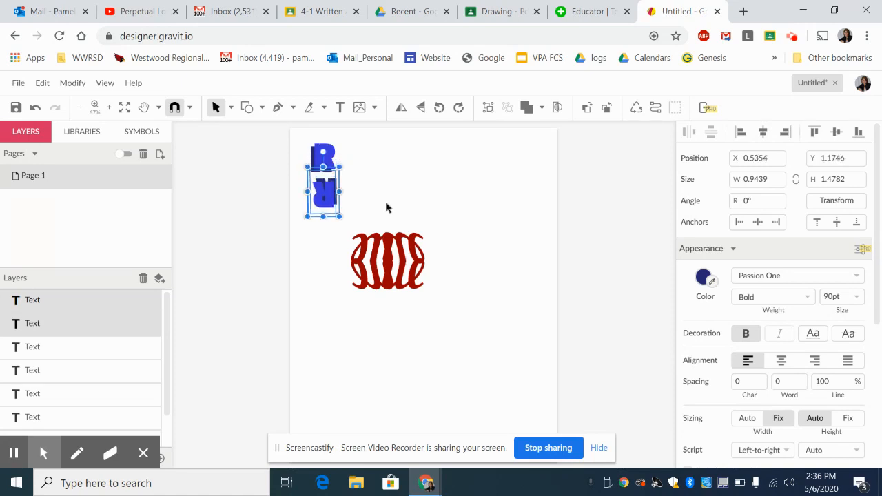
pyautogui.click(391, 204)
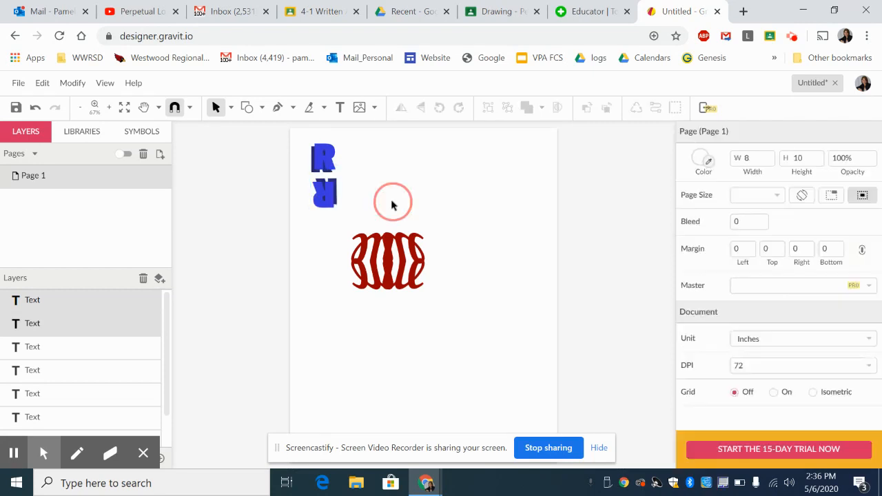
# Step: Try moving only the upside-down bright R up against the original pair, at about X 0.58, Y 0.90 inches
pyautogui.click(334, 193)
pyautogui.moveTo(331, 197); pyautogui.dragTo(331, 183)
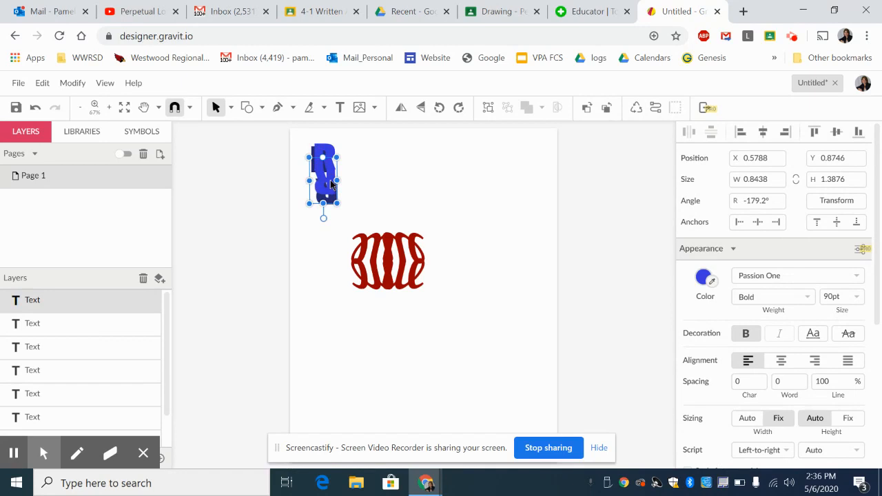
pyautogui.press('Down')
pyautogui.press('Down')
pyautogui.press('Down')
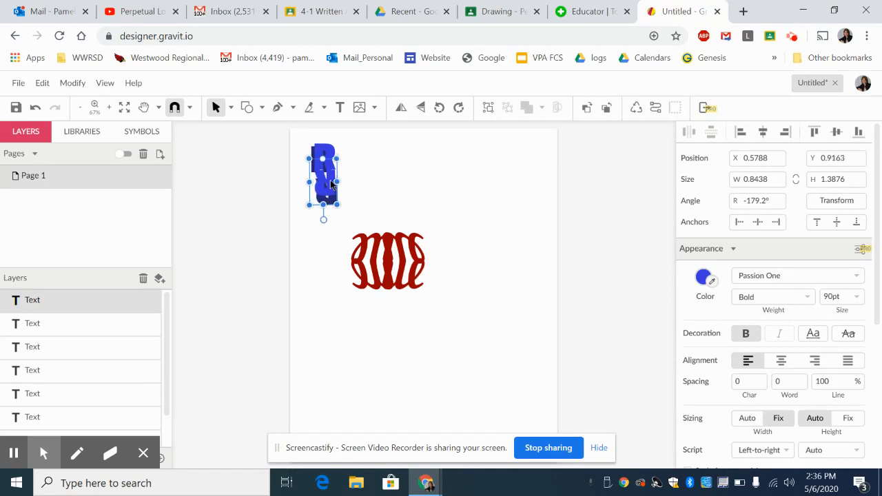
pyautogui.press('Up')
pyautogui.press('Up')
pyautogui.click(329, 202)
pyautogui.click(386, 205)
# Step: Try shifting the upside-down bright R left over its dark copy, to about X 0.51 inches
pyautogui.click(332, 206)
pyautogui.press('Left')
pyautogui.press('Left')
pyautogui.press('Left')
pyautogui.press('Left')
pyautogui.press('Left')
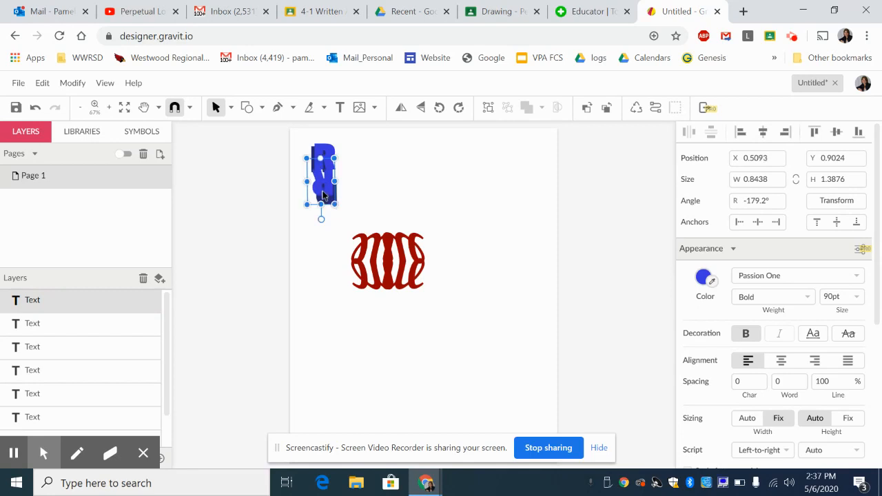
# Step: Set the upside-down bright R aside at about X 1.80, Y 0.63 inches and raise the dark one to about X 0.24, Y 0.96 inches
pyautogui.moveTo(322, 185); pyautogui.dragTo(366, 183)
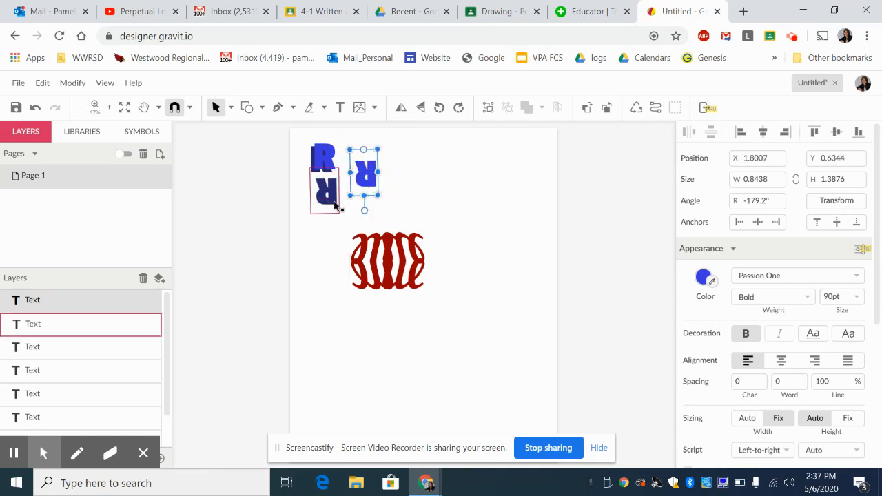
pyautogui.click(320, 205)
pyautogui.moveTo(316, 195); pyautogui.dragTo(316, 195)
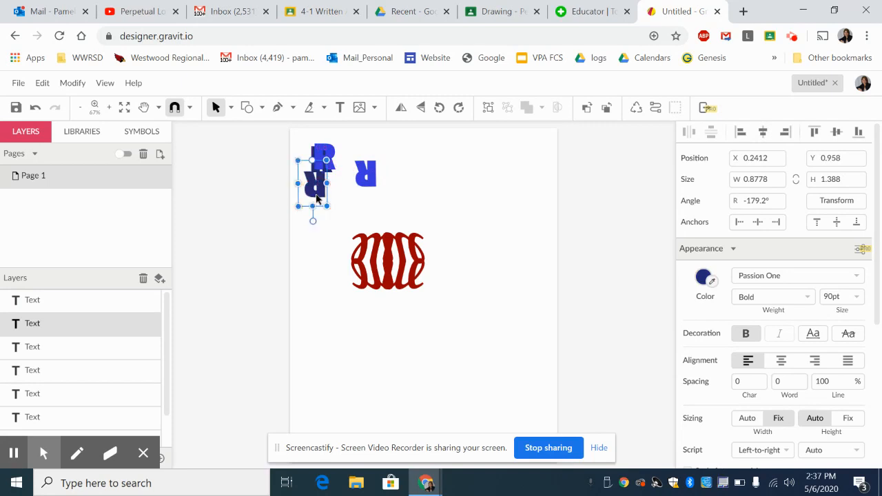
# Step: Nudge the upside-down dark R right until it lines up beneath the original pair, at about X 0.46, Y 0.96 inches
pyautogui.press('Right')
pyautogui.press('Right')
pyautogui.press('Right')
pyautogui.press('Right')
pyautogui.press('Right')
pyautogui.press('Right')
pyautogui.press('Right')
pyautogui.press('Right')
pyautogui.press('Right')
pyautogui.press('Right')
pyautogui.press('Right')
pyautogui.press('Right')
pyautogui.press('Right')
pyautogui.press('Right')
pyautogui.press('Right')
pyautogui.press('Right')
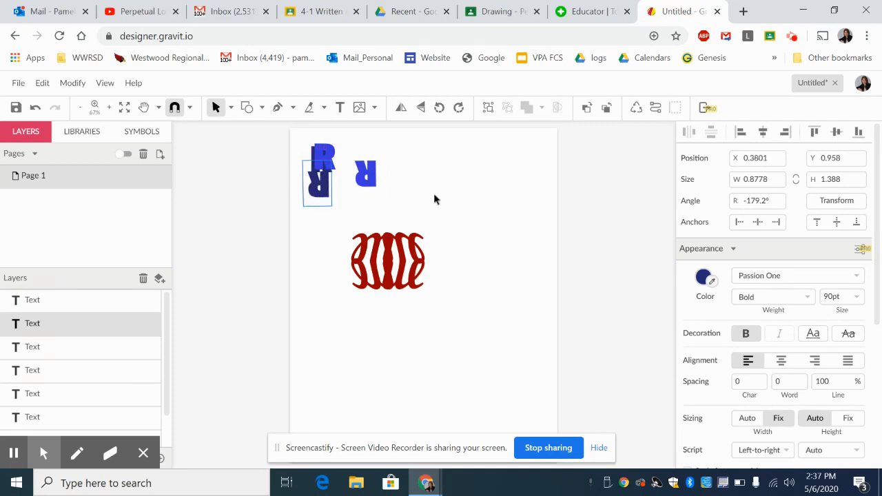
pyautogui.press('Right')
pyautogui.press('Right')
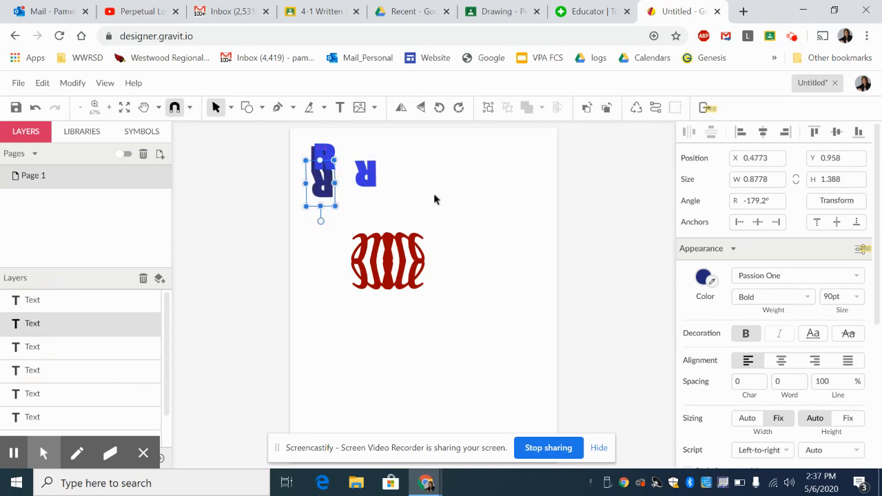
pyautogui.press('Left')
pyautogui.press('Left')
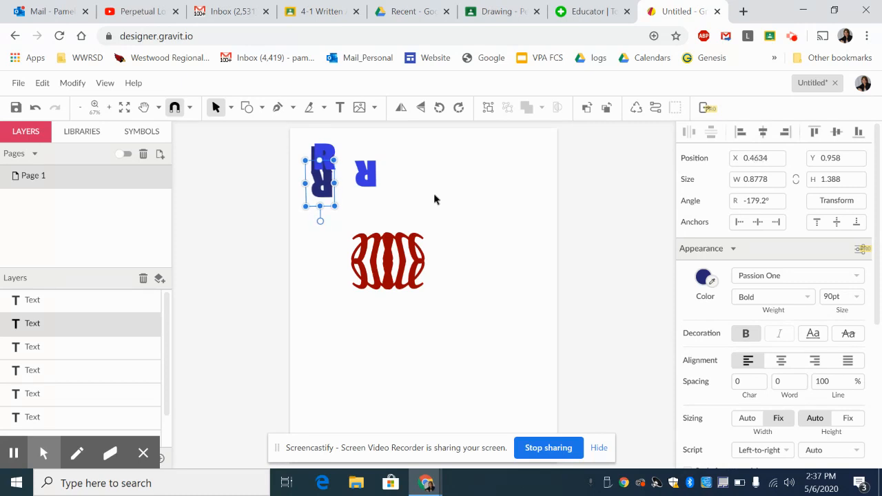
pyautogui.press('Down')
pyautogui.press('Down')
pyautogui.press('Up')
# Step: Place the upside-down bright R over its dark copy as an offset shadow, joined to the original pair, at about X 0.6, Y 0.87 inches
pyautogui.click(370, 176)
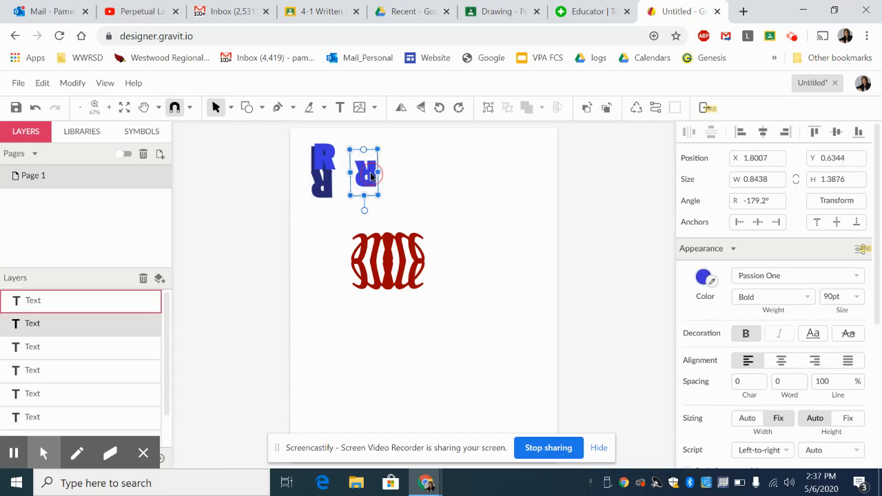
pyautogui.moveTo(370, 177); pyautogui.dragTo(329, 183)
pyautogui.press('Right')
pyautogui.press('Right')
pyautogui.press('Right')
pyautogui.press('Right')
pyautogui.press('Right')
pyautogui.press('Right')
pyautogui.press('Right')
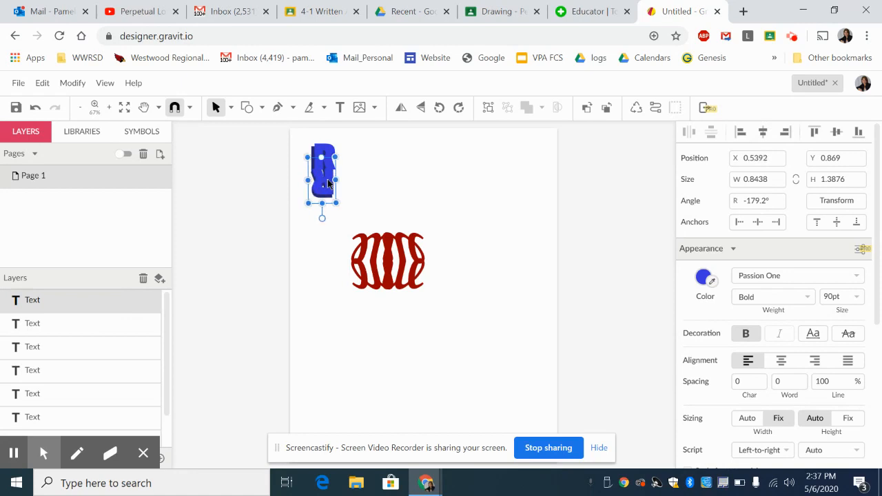
pyautogui.press('Right')
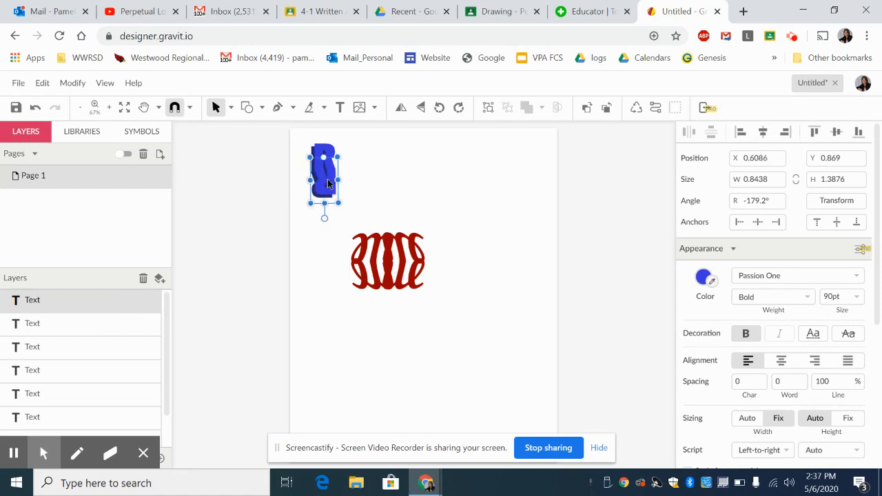
pyautogui.press('Down')
pyautogui.press('Left')
pyautogui.click(383, 193)
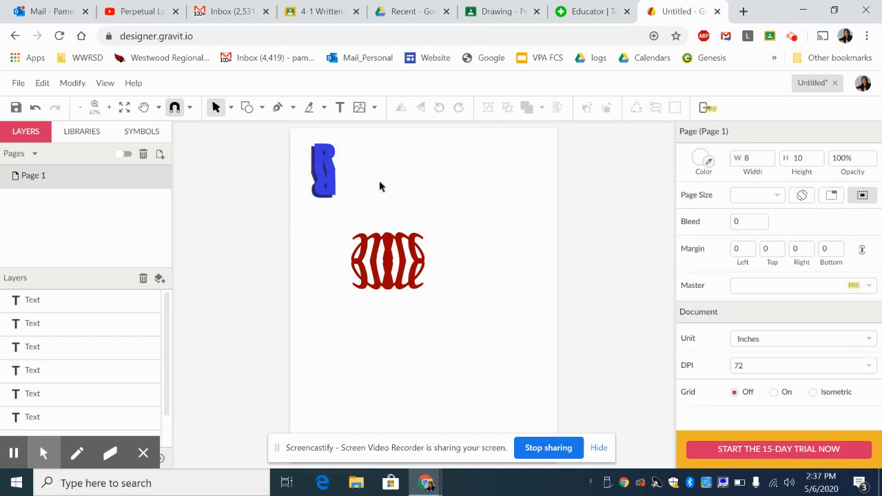